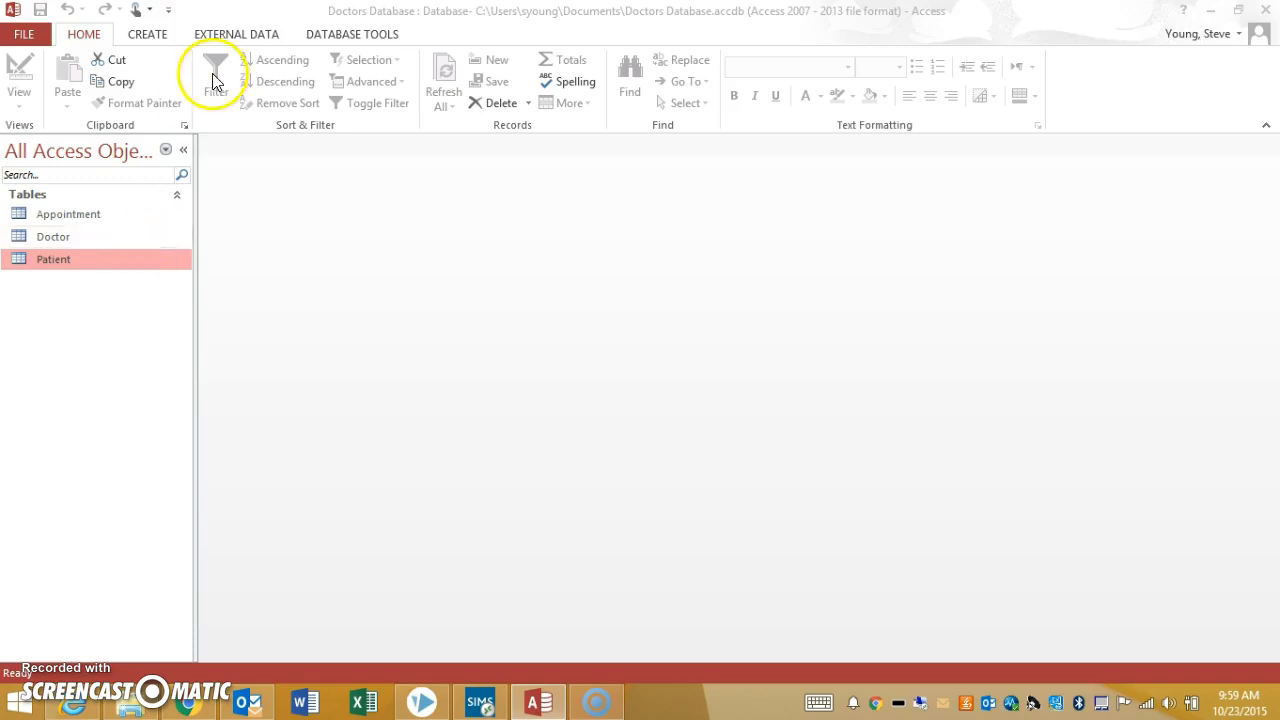
Create a new query in Design view containing the Appointment, Doctor and Patient tables
left_click(167, 36)
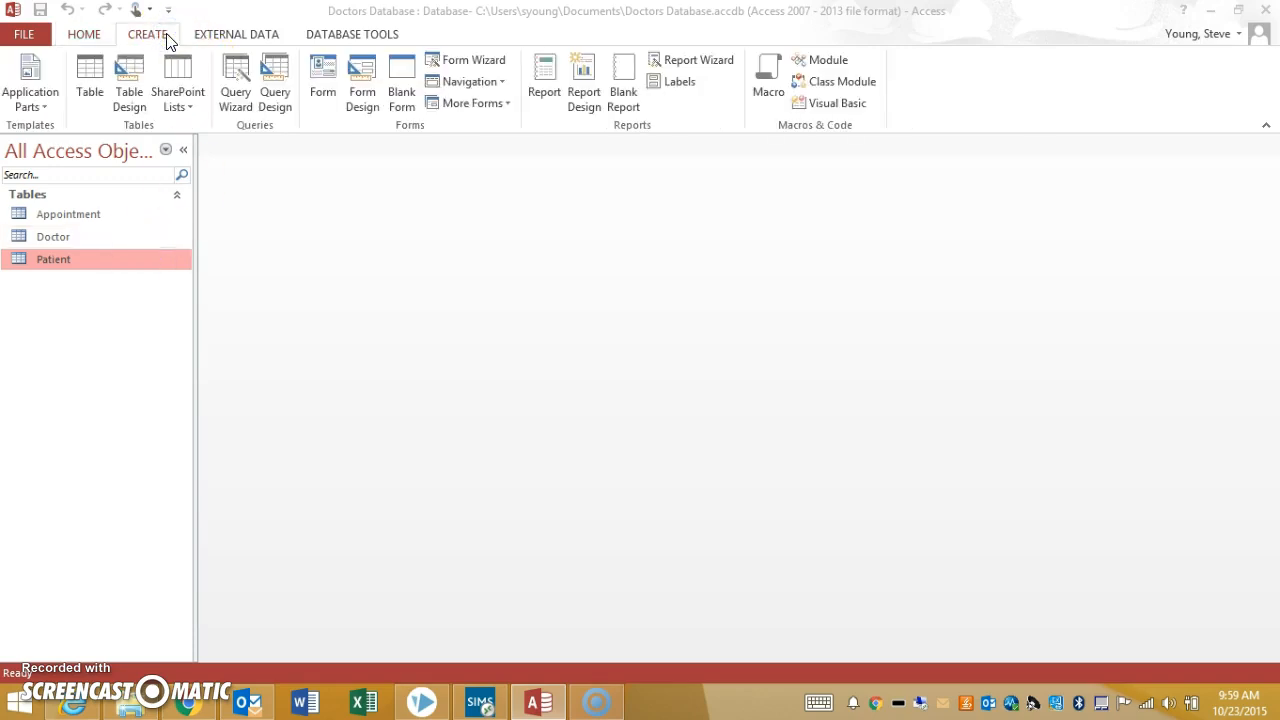
left_click(277, 89)
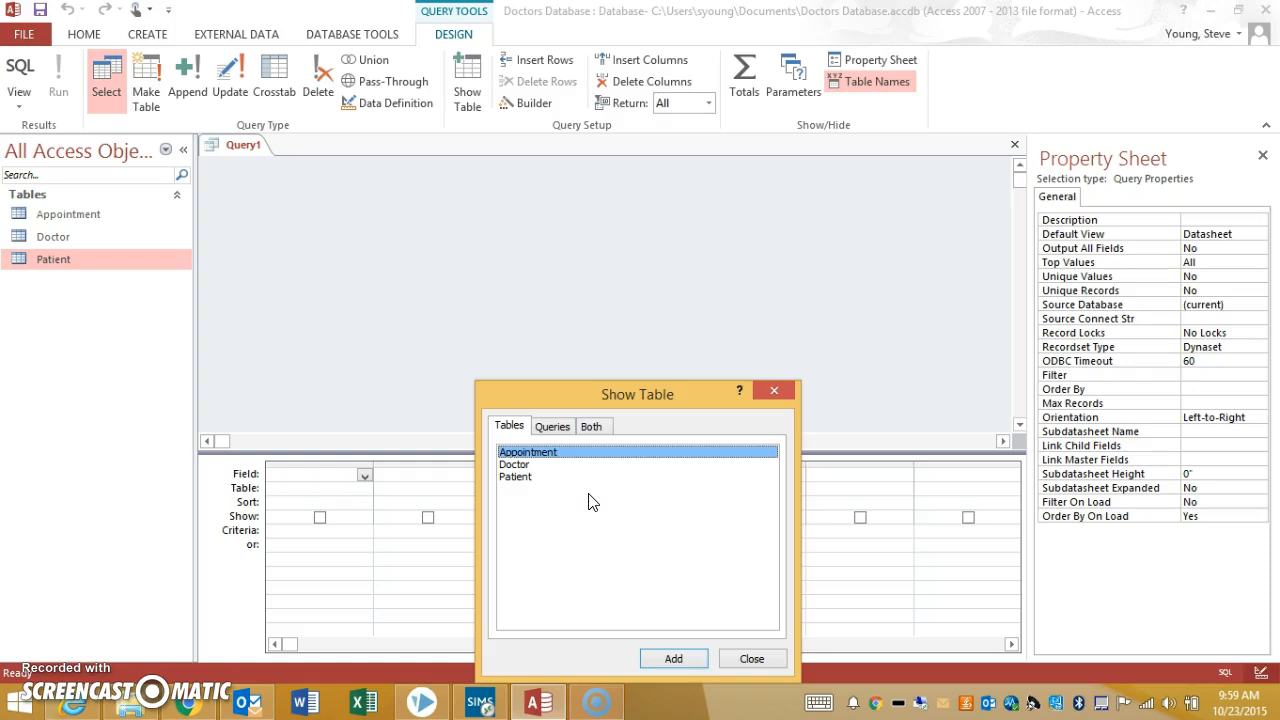
left_click(517, 478, "shift")
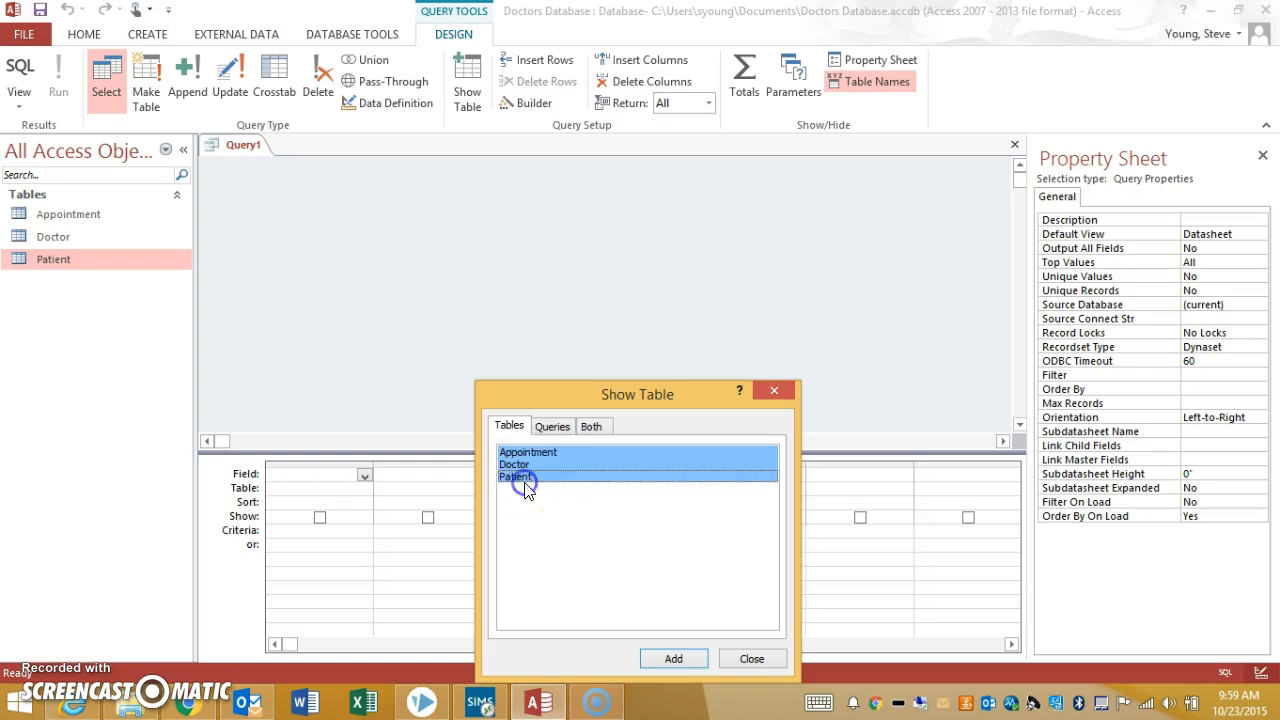
left_click(673, 659)
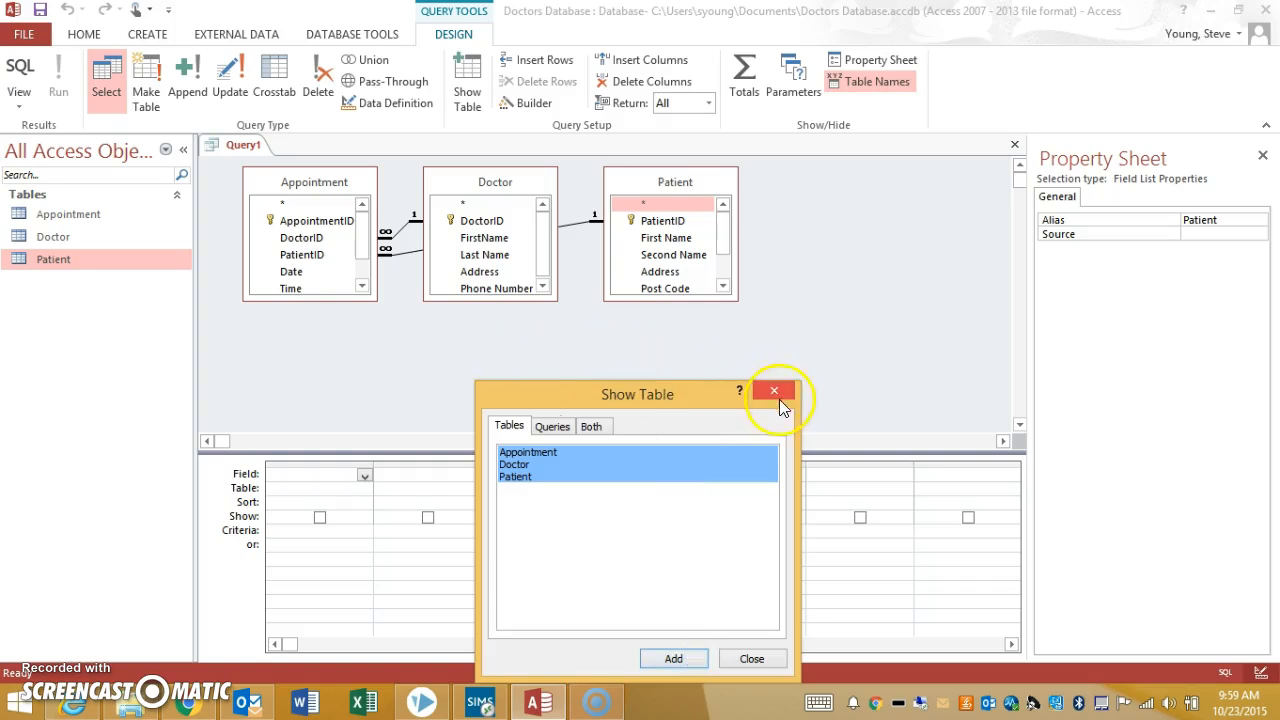
left_click(750, 659)
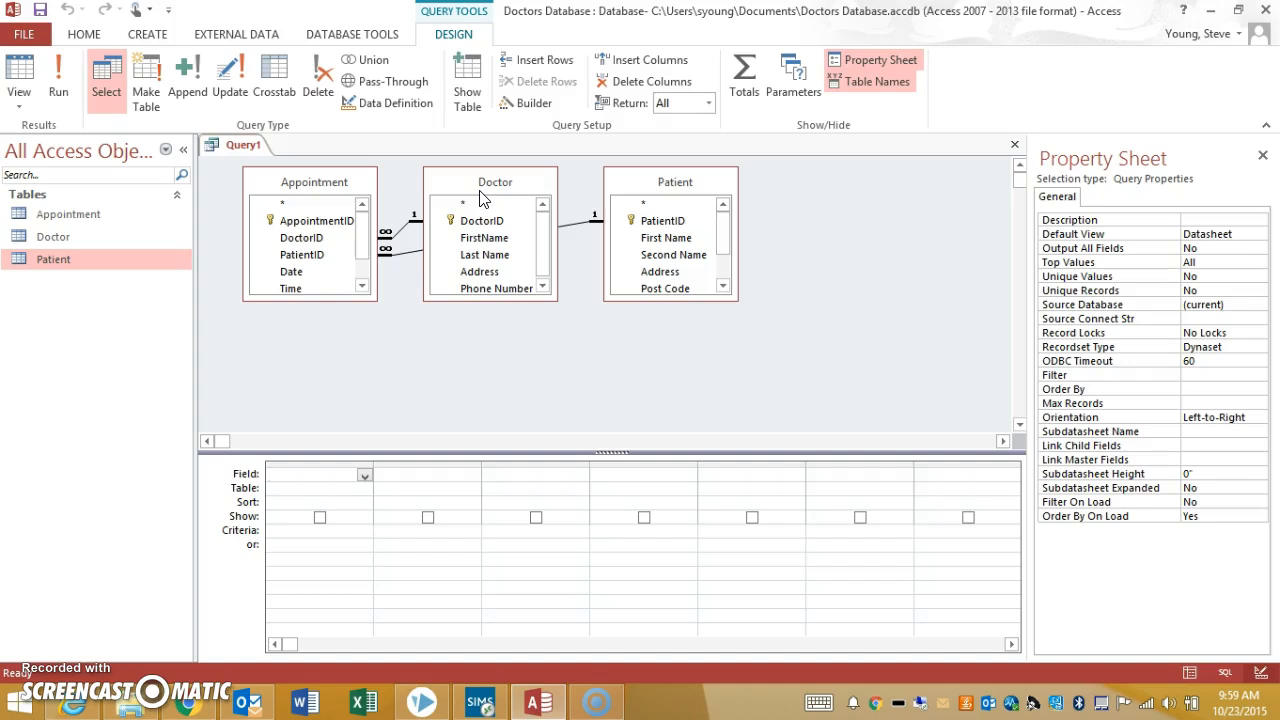
Add the AppointmentID, Date and Time fields from the Appointment table to the query, enlarging its field list to show all fields
double_click(330, 222)
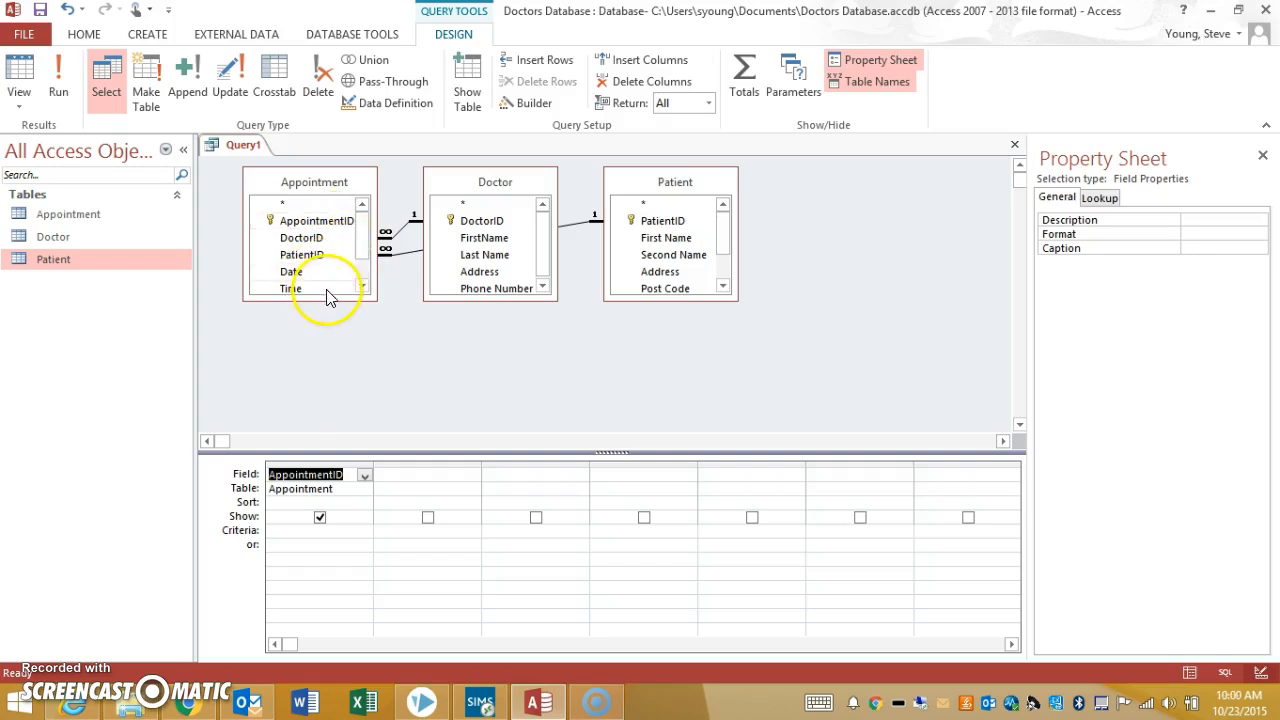
left_click_drag(325, 300, 326, 336)
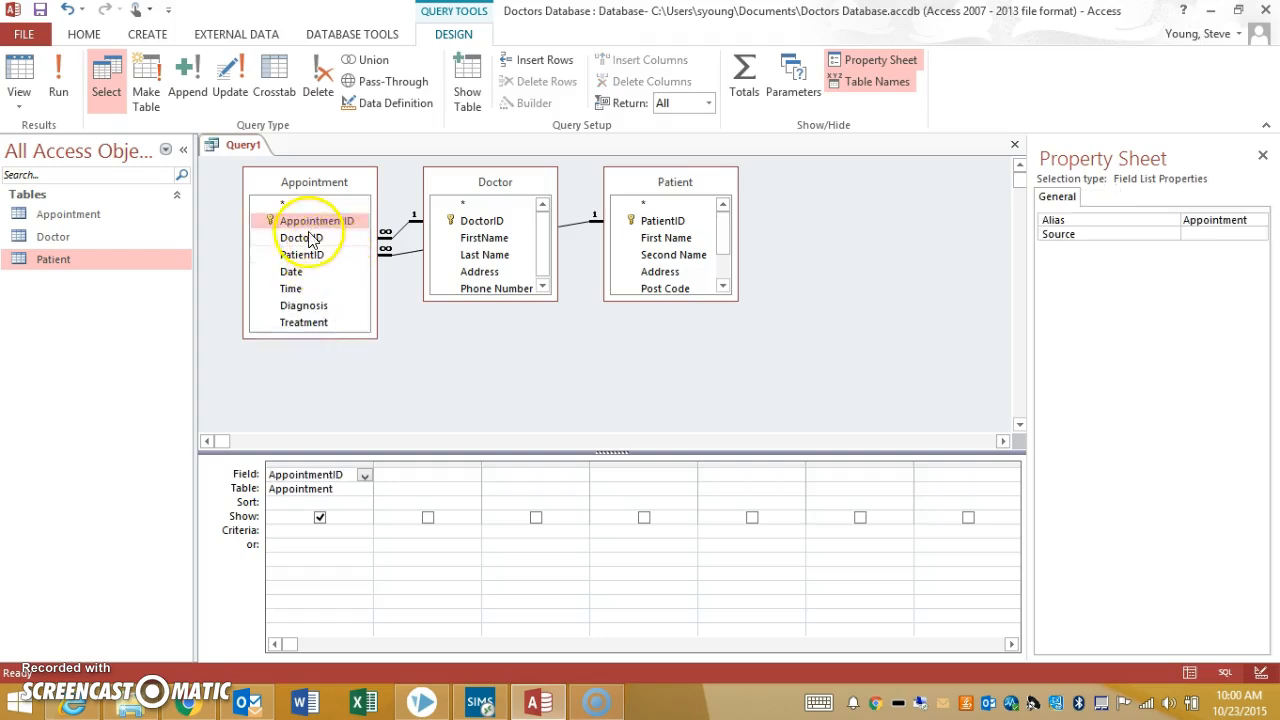
double_click(292, 271)
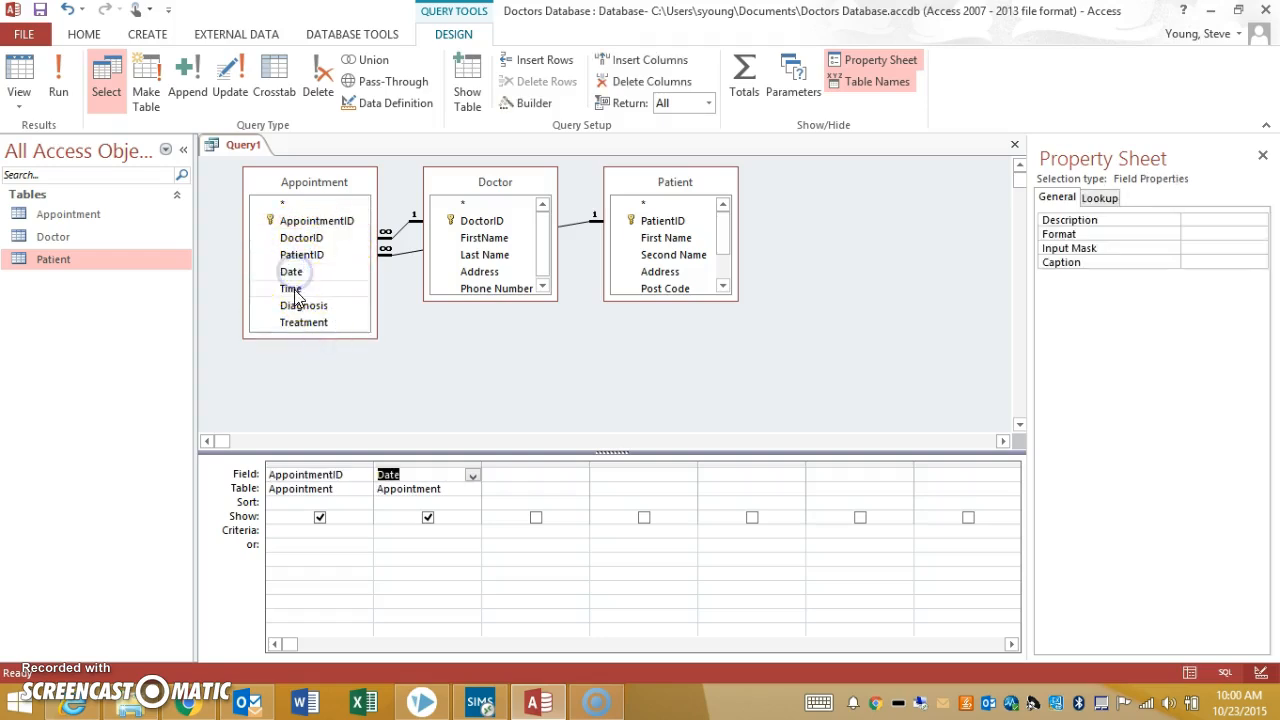
double_click(292, 289)
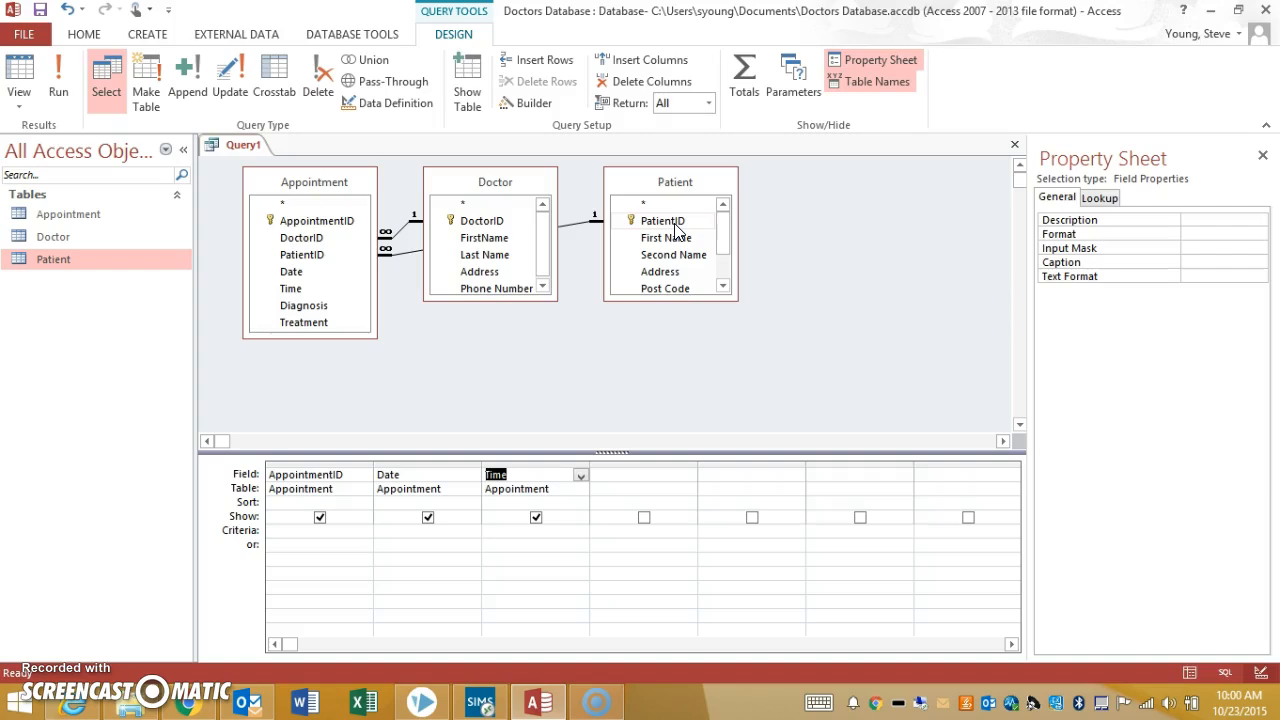
Add DoctorID from the Appointment table and FirstName and Last Name from the Doctor table to the query
double_click(310, 238)
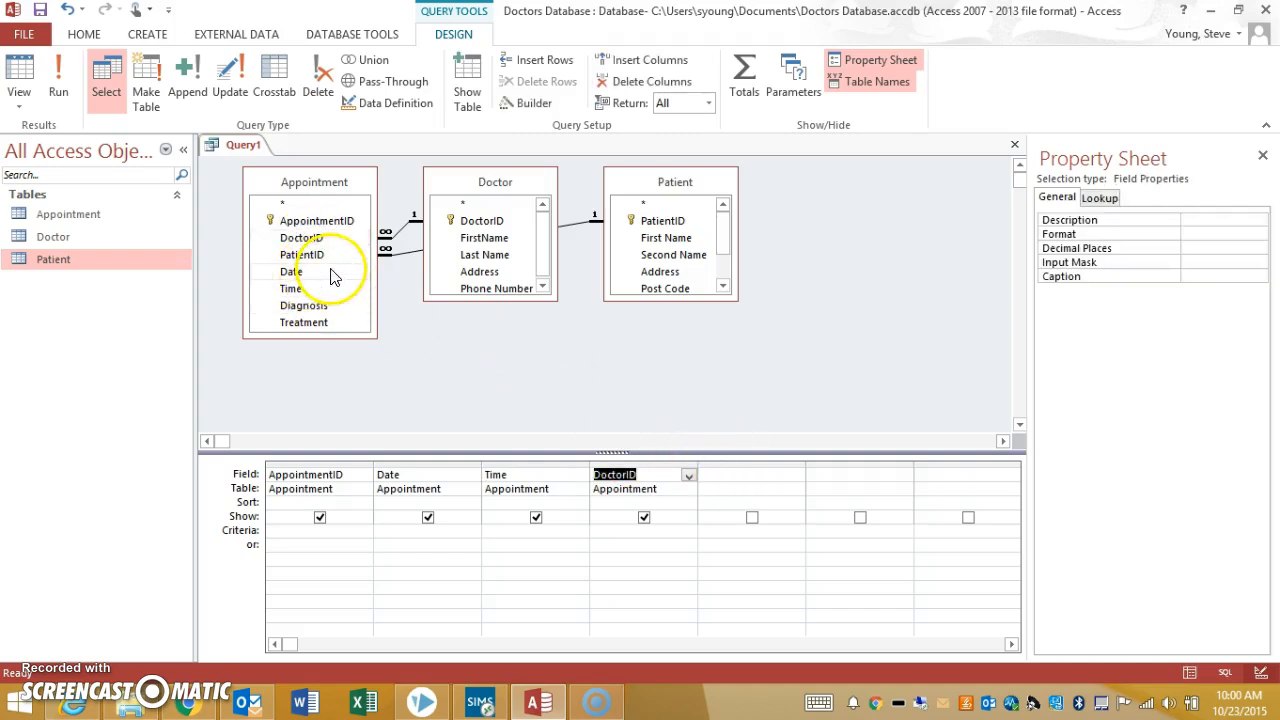
double_click(505, 242)
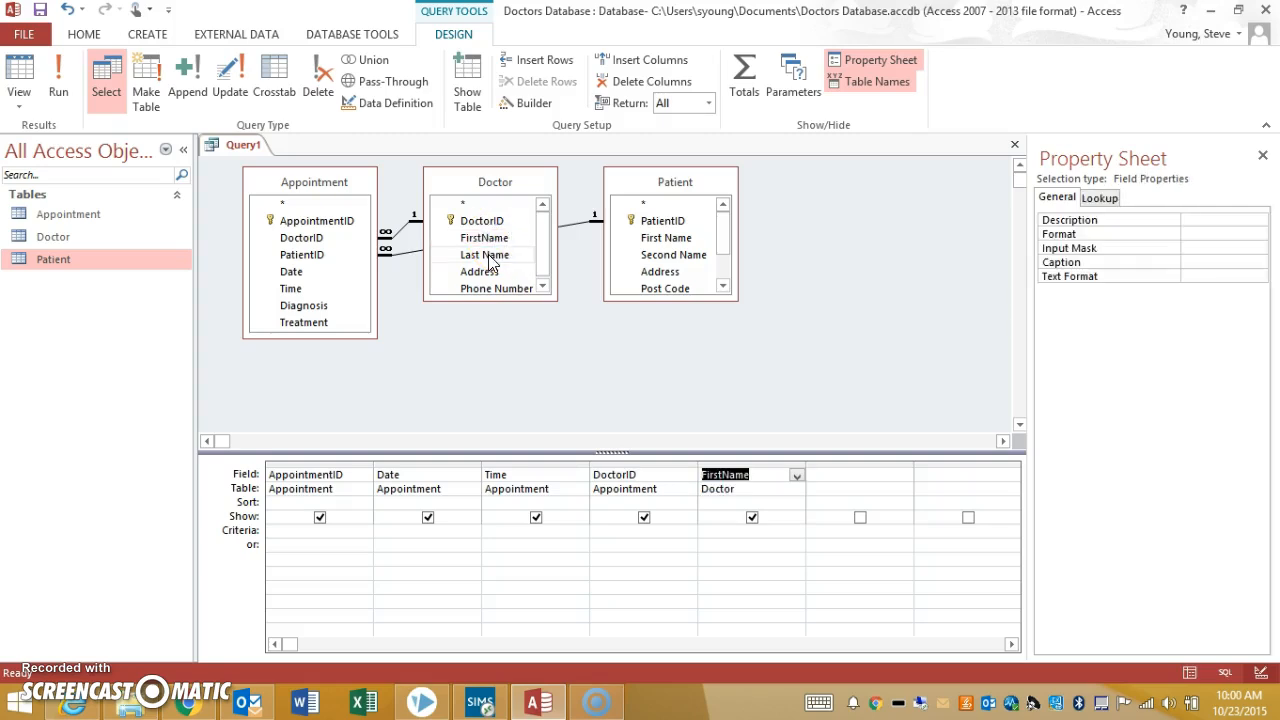
double_click(489, 257)
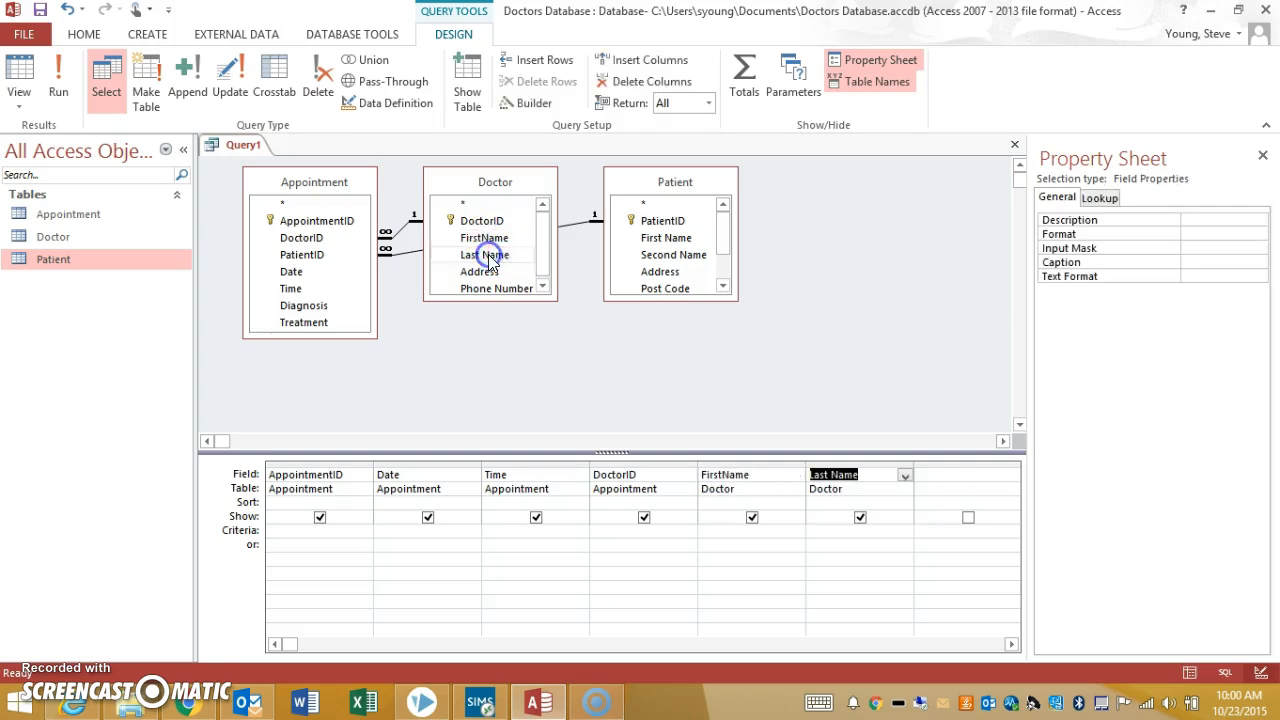
Add PatientID from the Appointment table and First Name, Second Name and Date Of Birth from the Patient table to the query
left_click(950, 462)
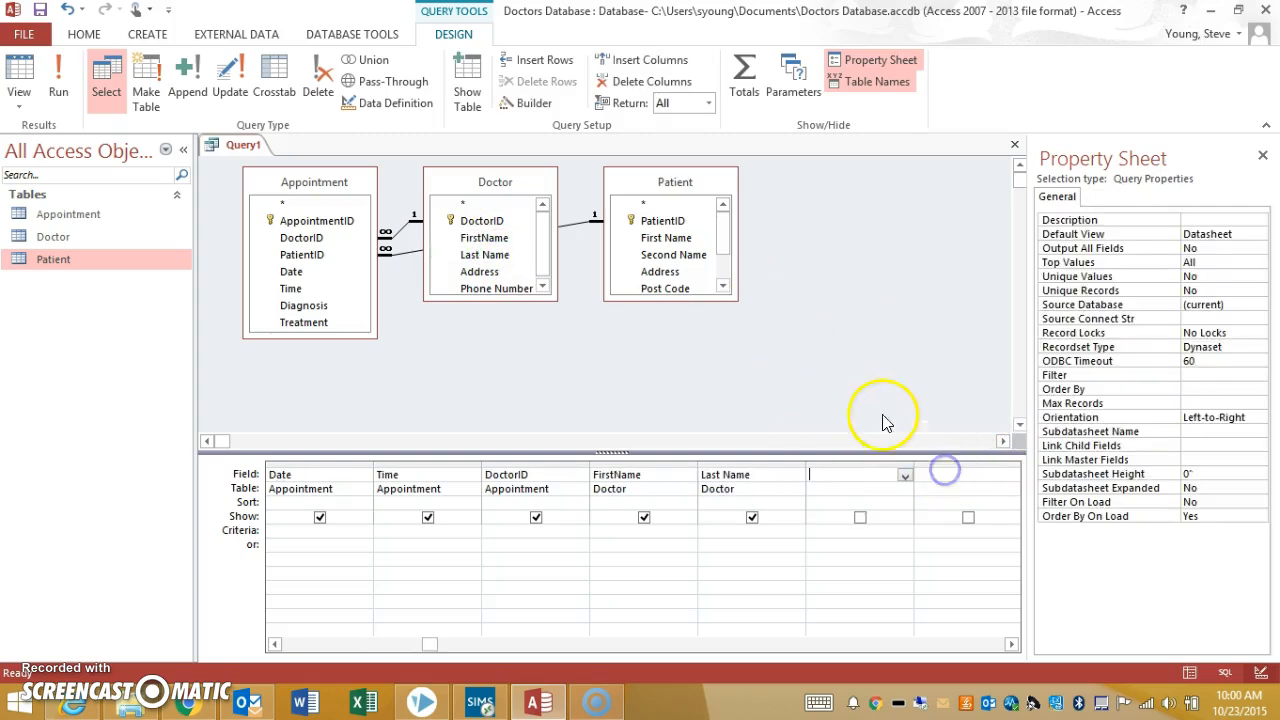
left_click(843, 463)
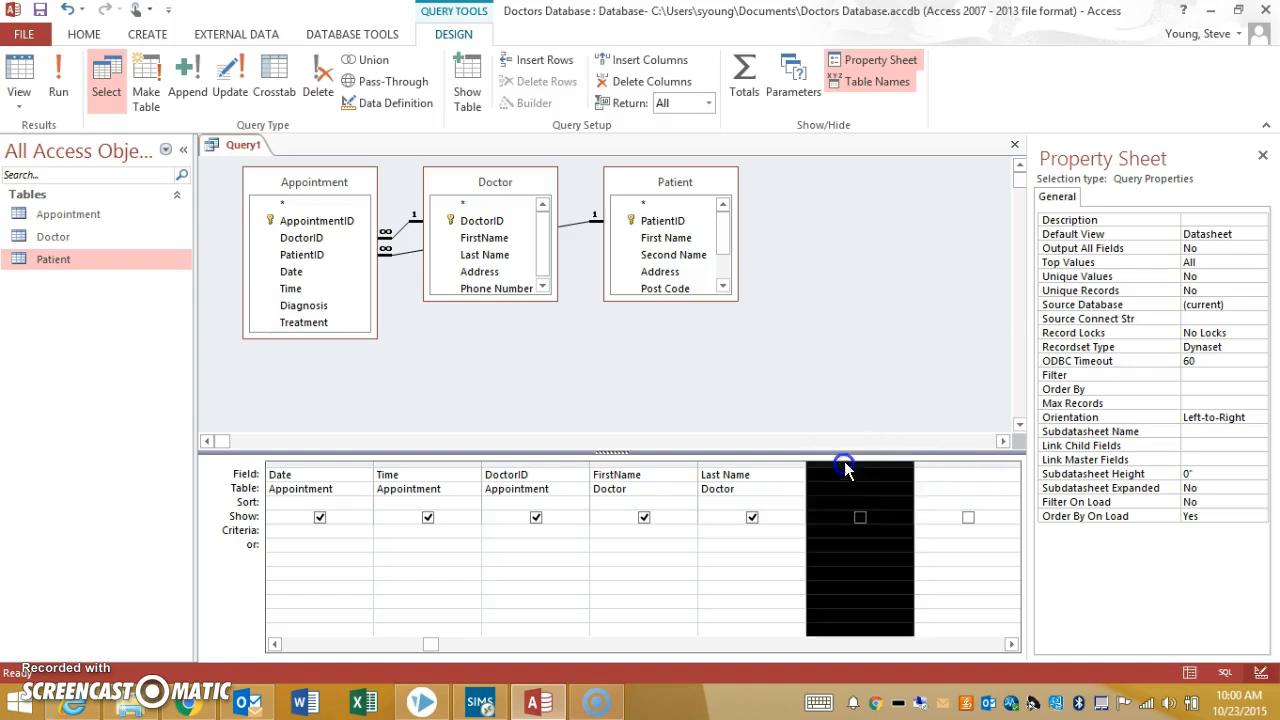
double_click(302, 256)
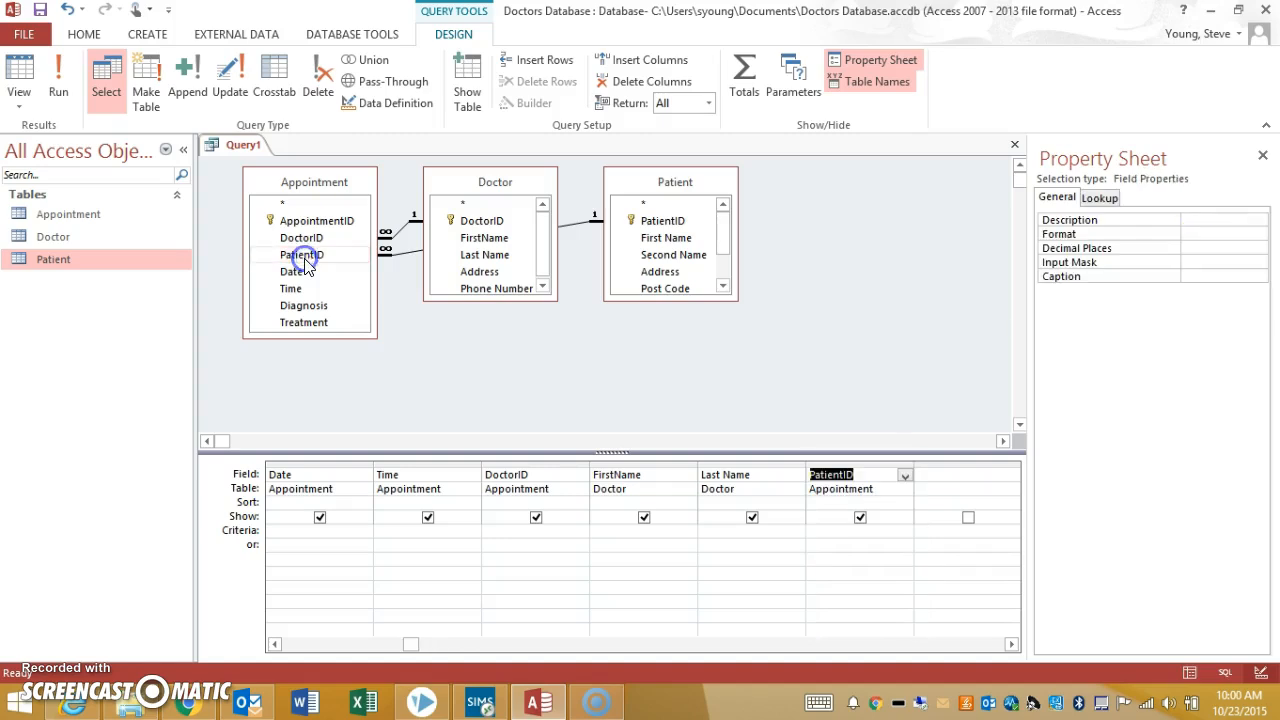
double_click(681, 240)
double_click(678, 256)
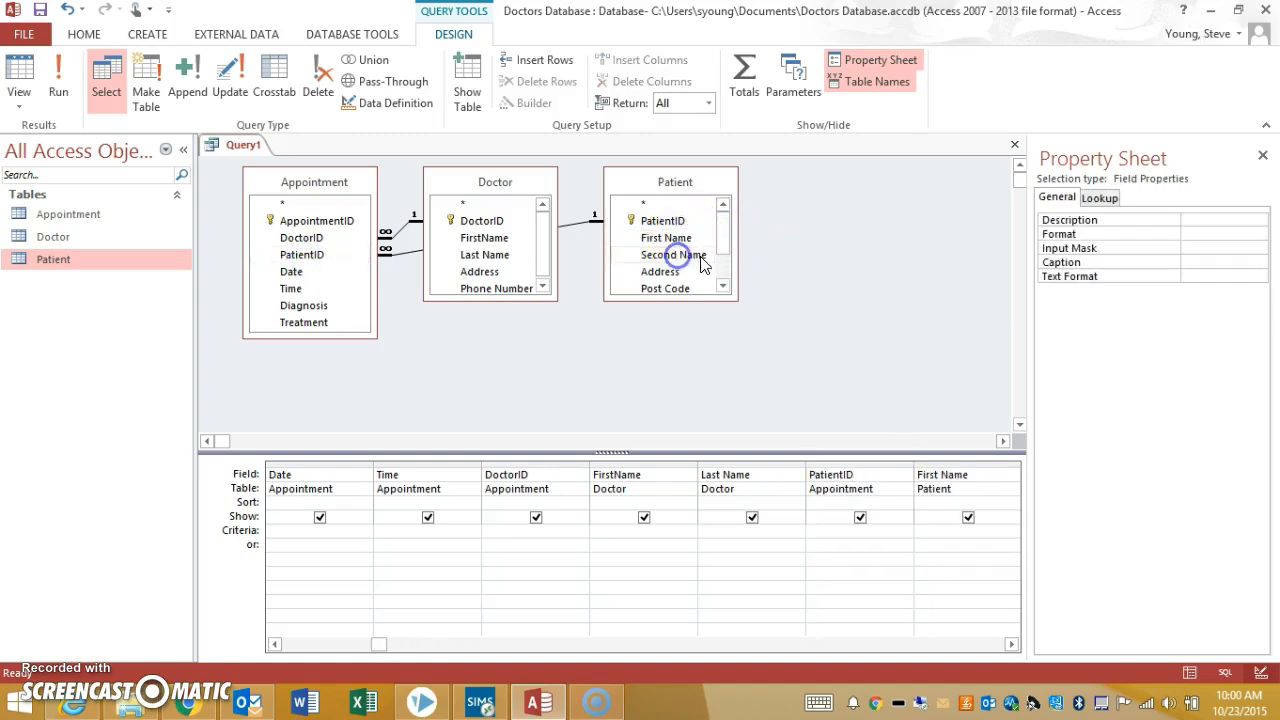
left_click(723, 287)
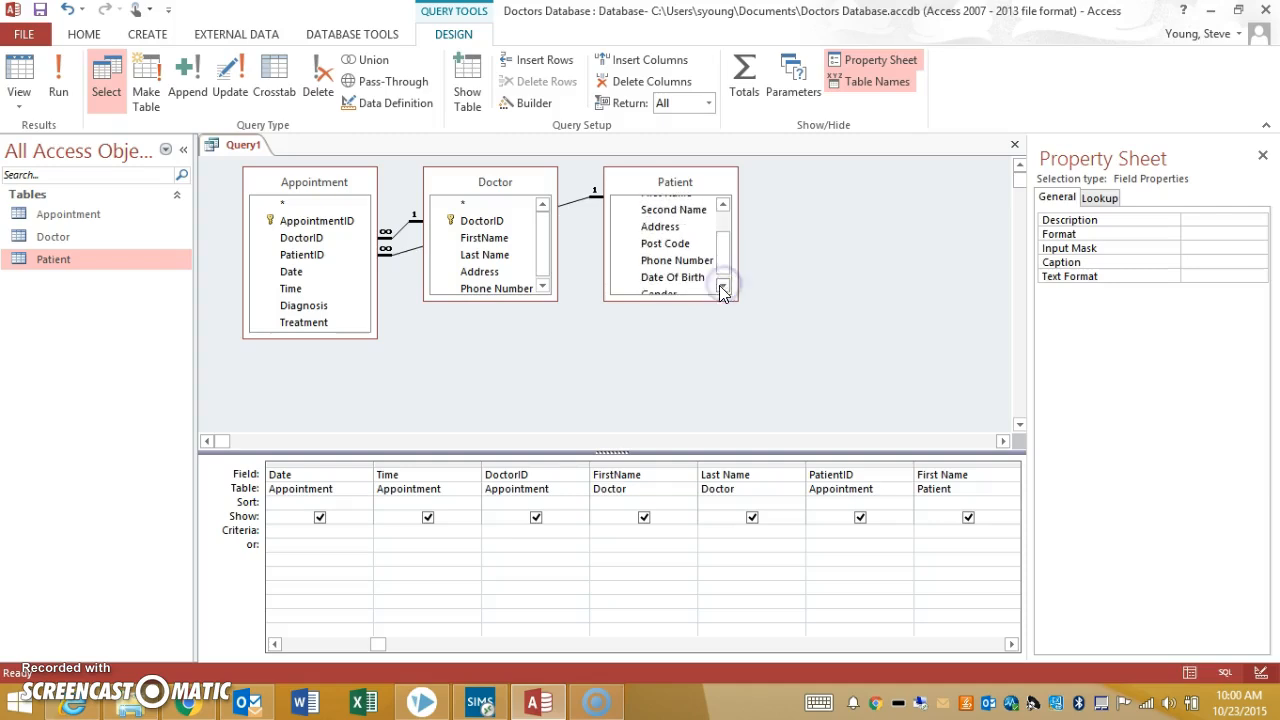
double_click(692, 277)
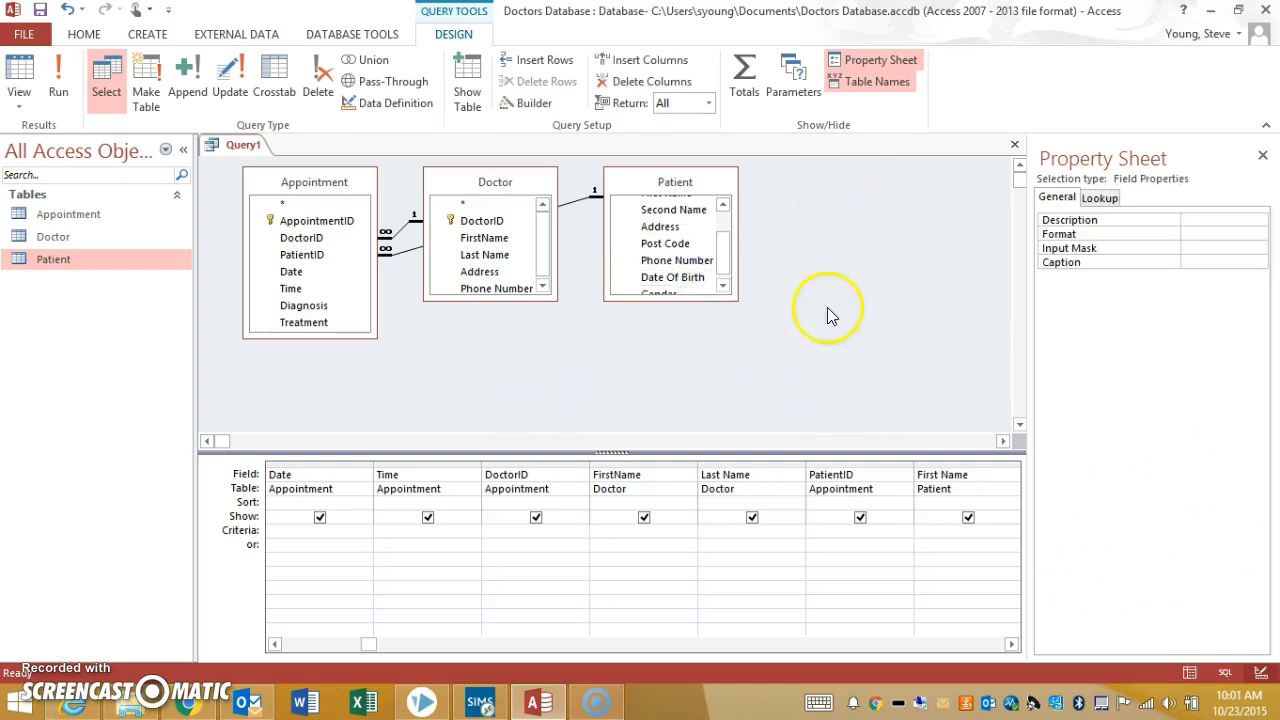
Close the query design and save the query as "Query Appt Form"
left_click(378, 648)
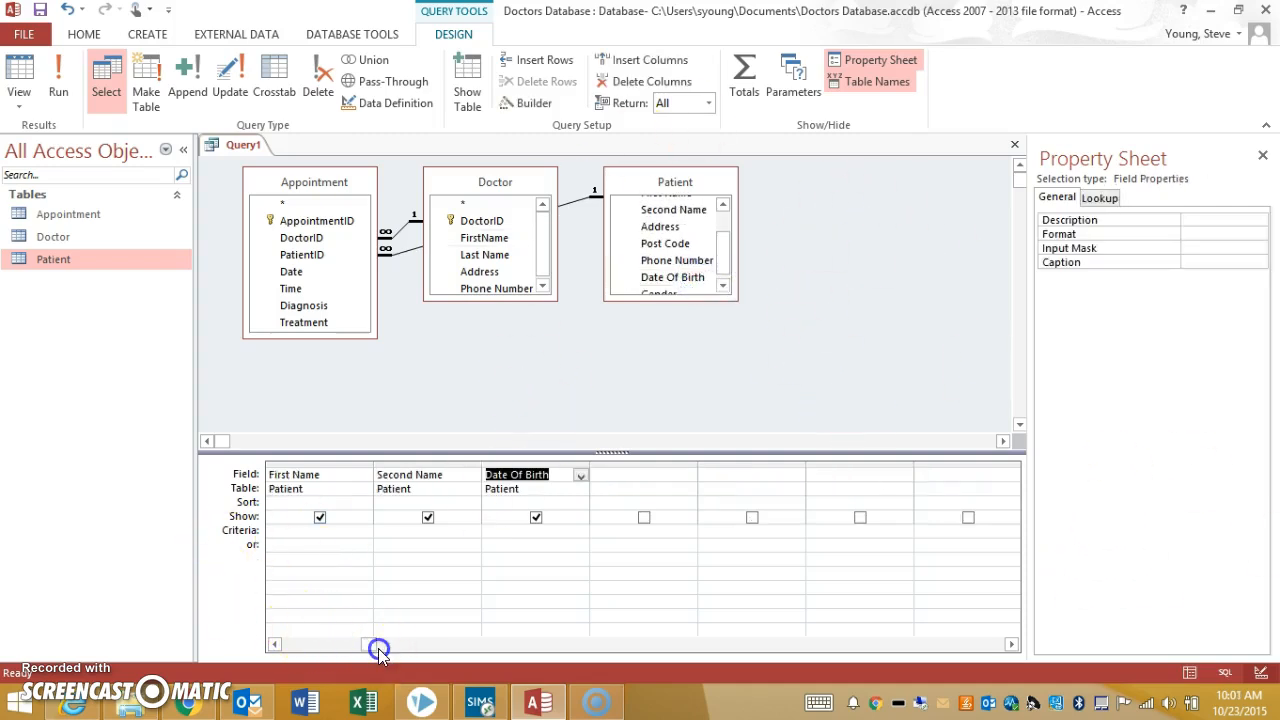
left_click(289, 645)
left_click(290, 645)
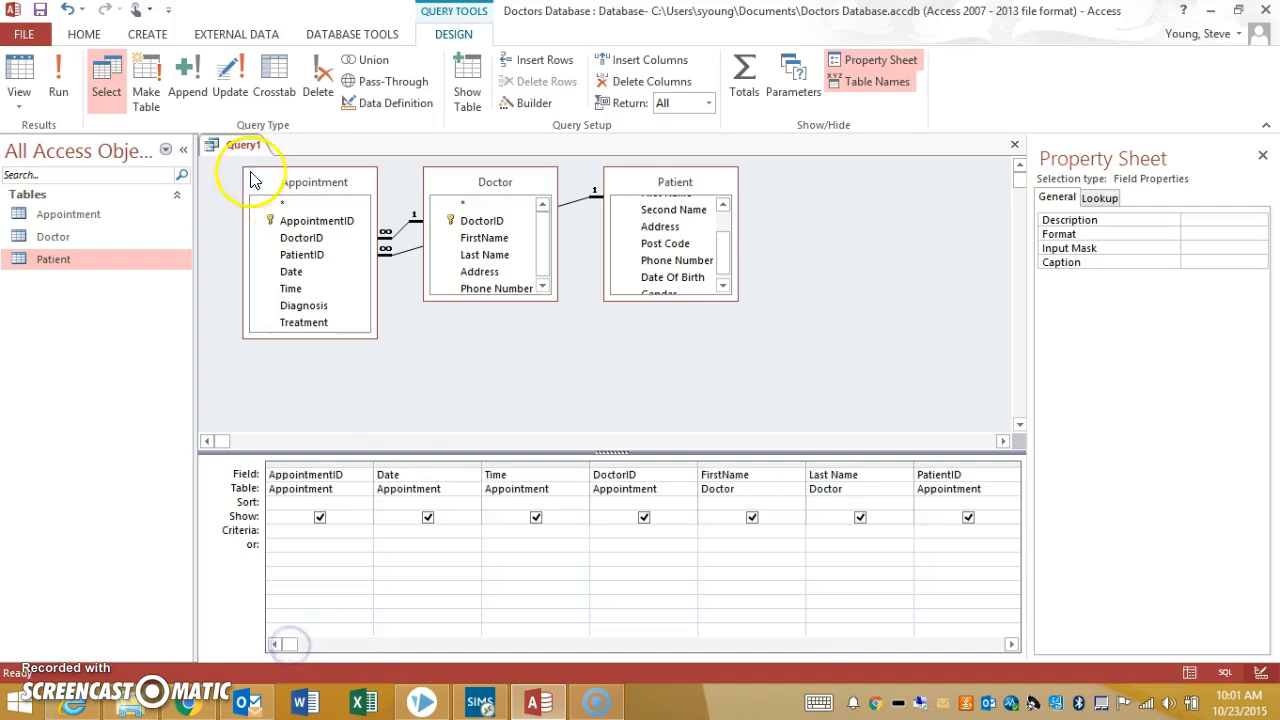
left_click(1016, 143)
left_click(571, 401)
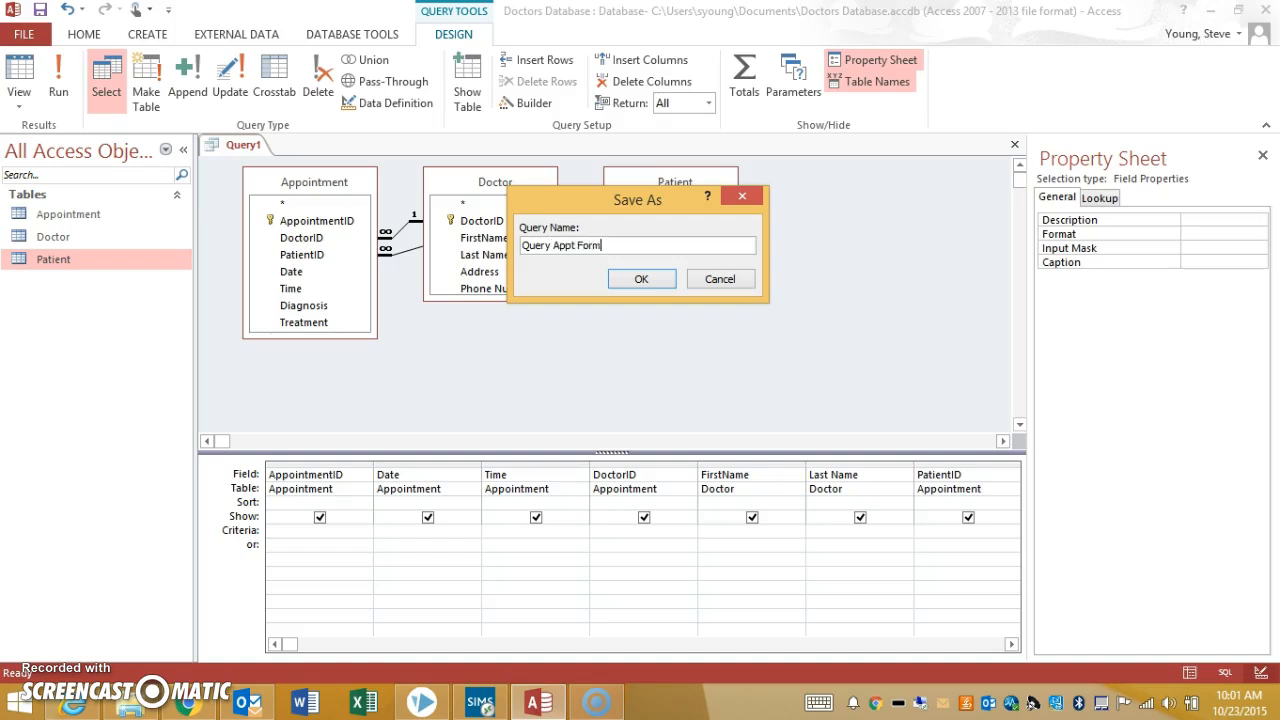
type("Query Appt Form")
key("Return")
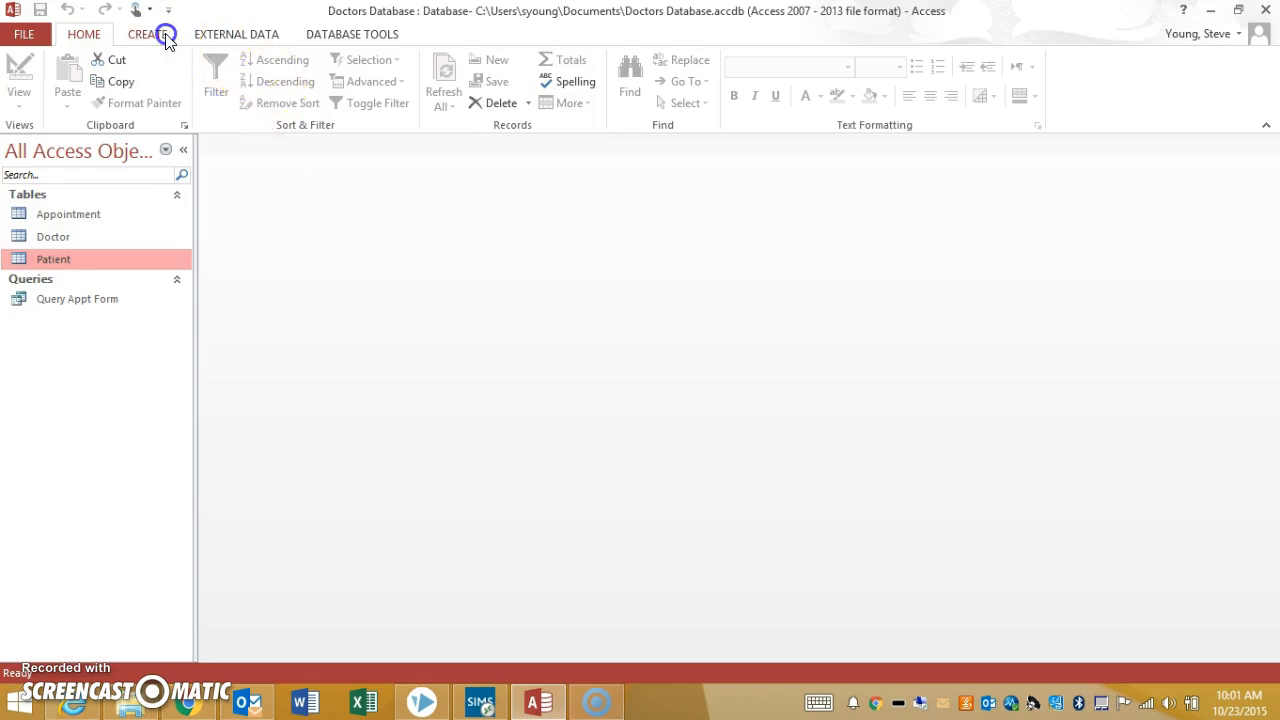
Start the Form Wizard and include all fields from Query Appt Form, continuing to the data view choice
left_click(160, 35)
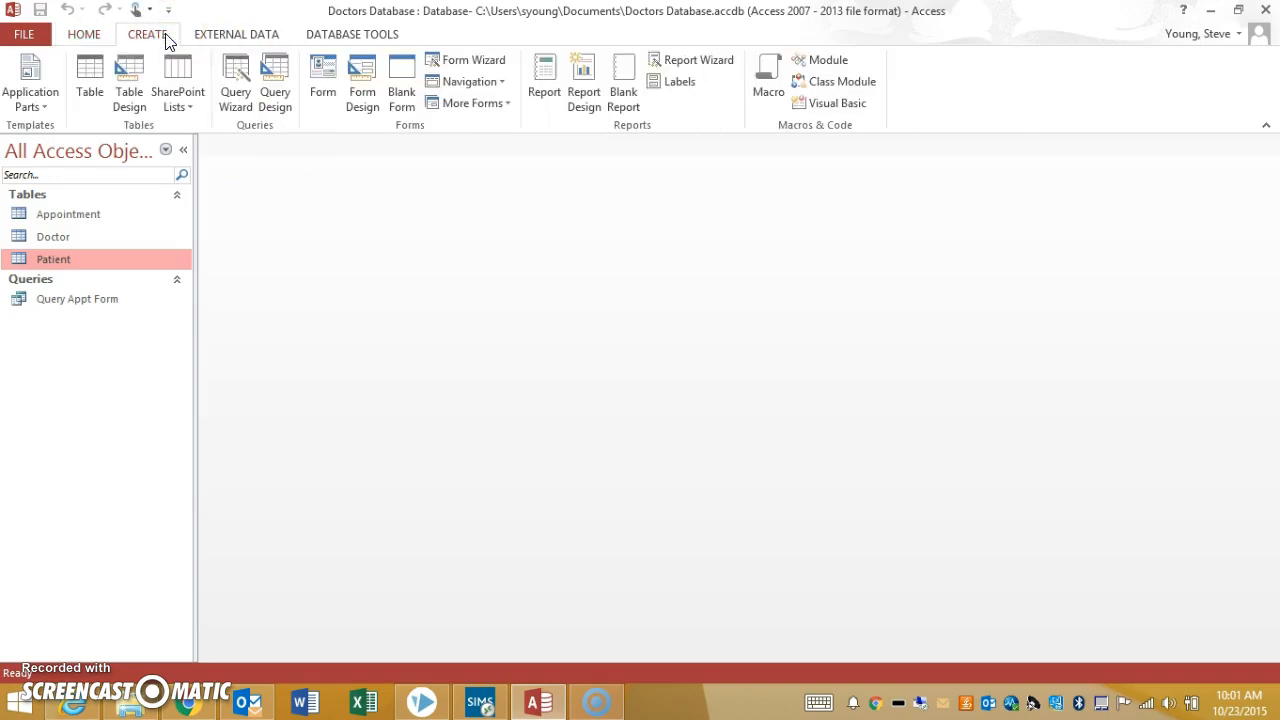
left_click(487, 65)
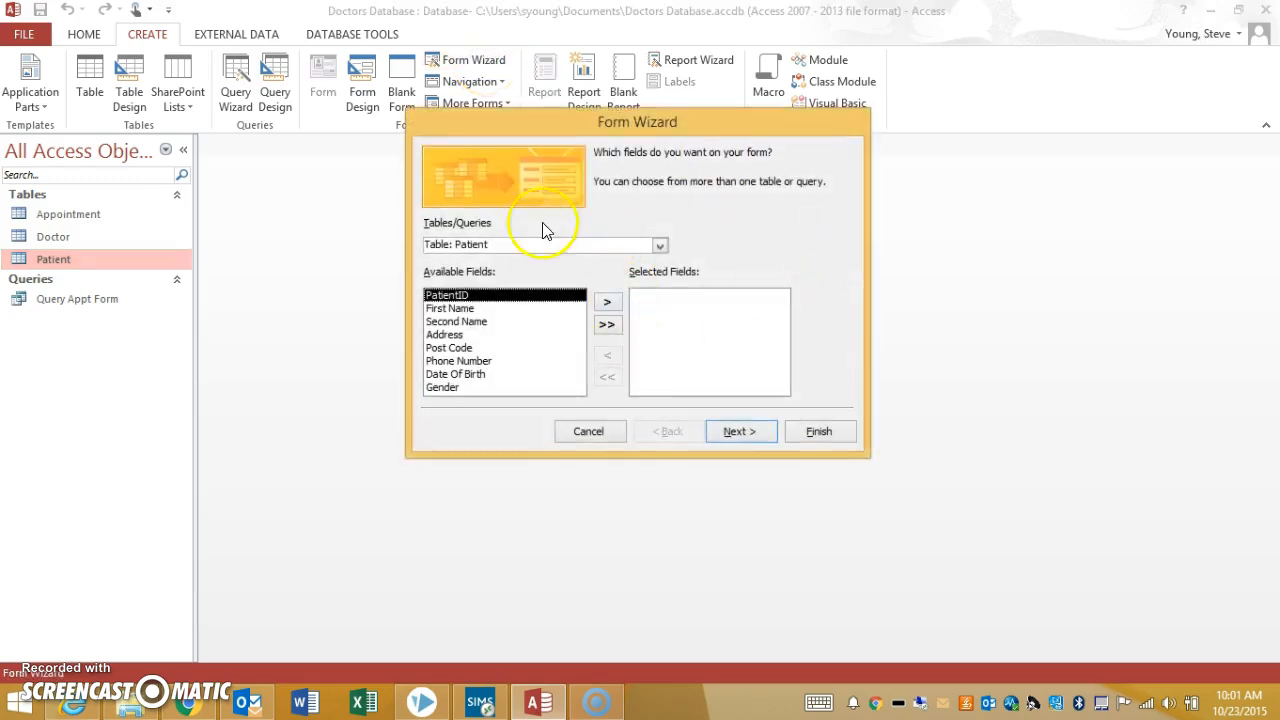
left_click(656, 246)
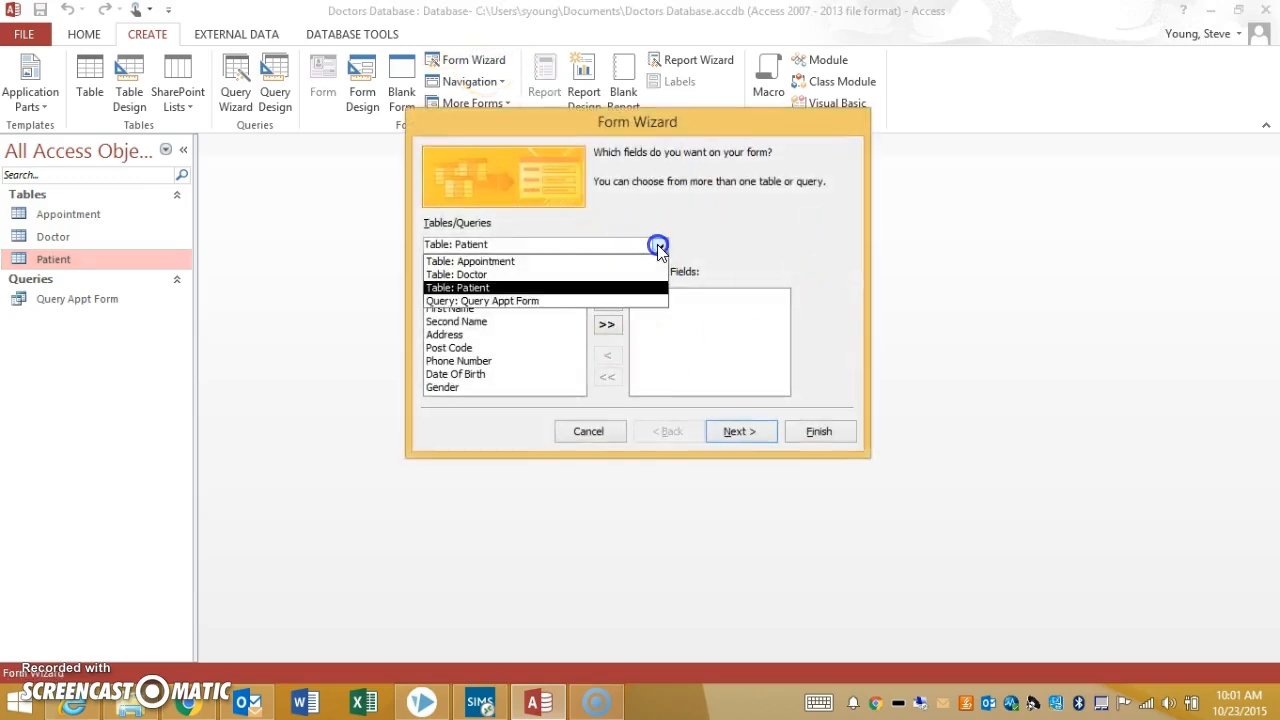
left_click(490, 301)
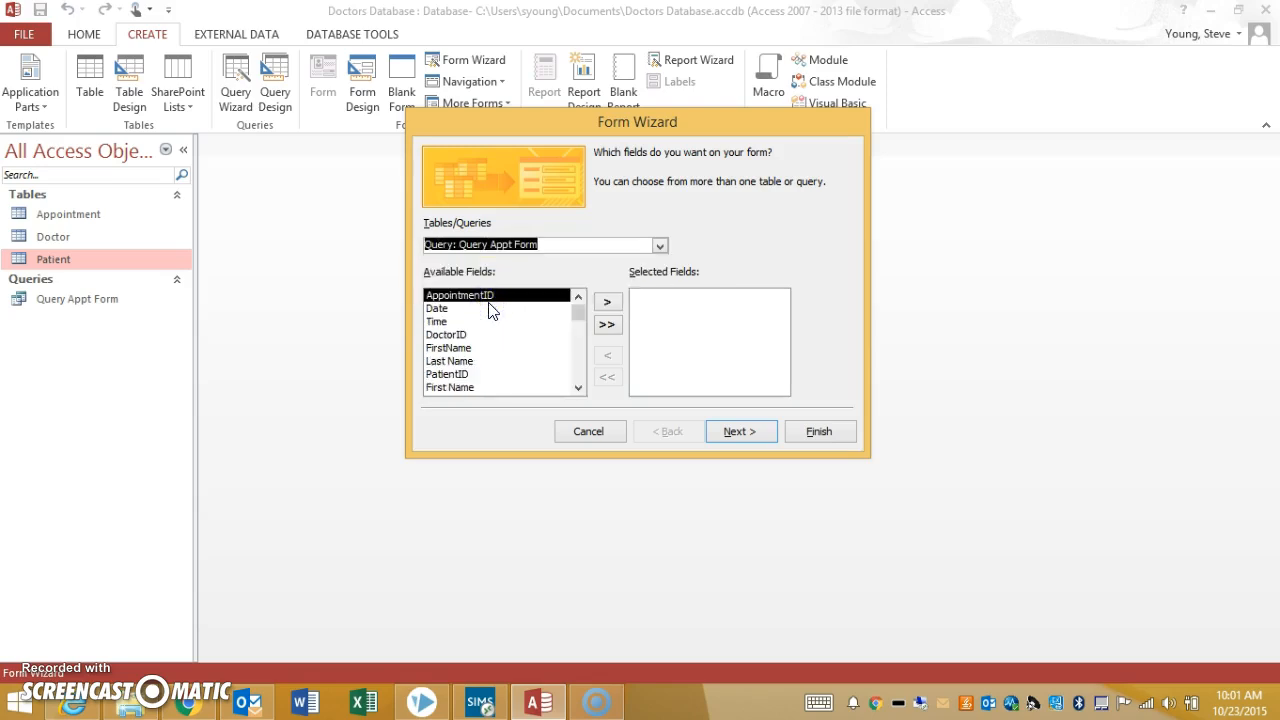
left_click(605, 326)
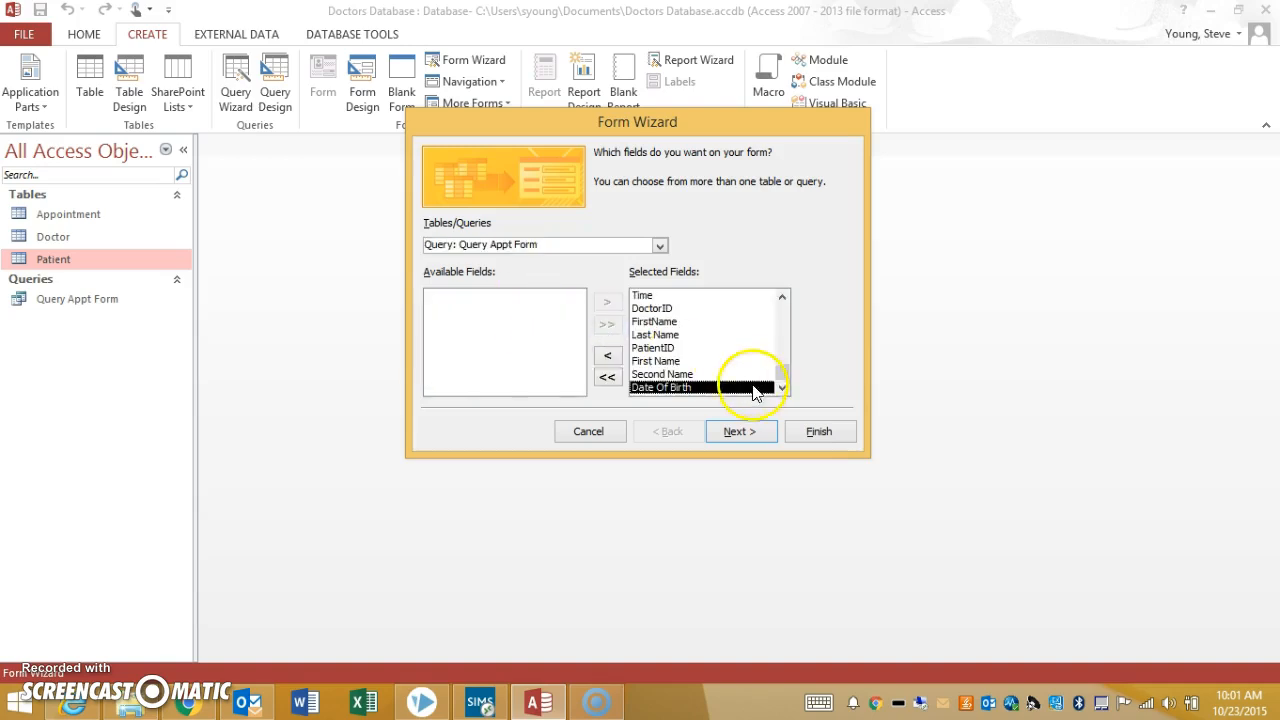
left_click(740, 436)
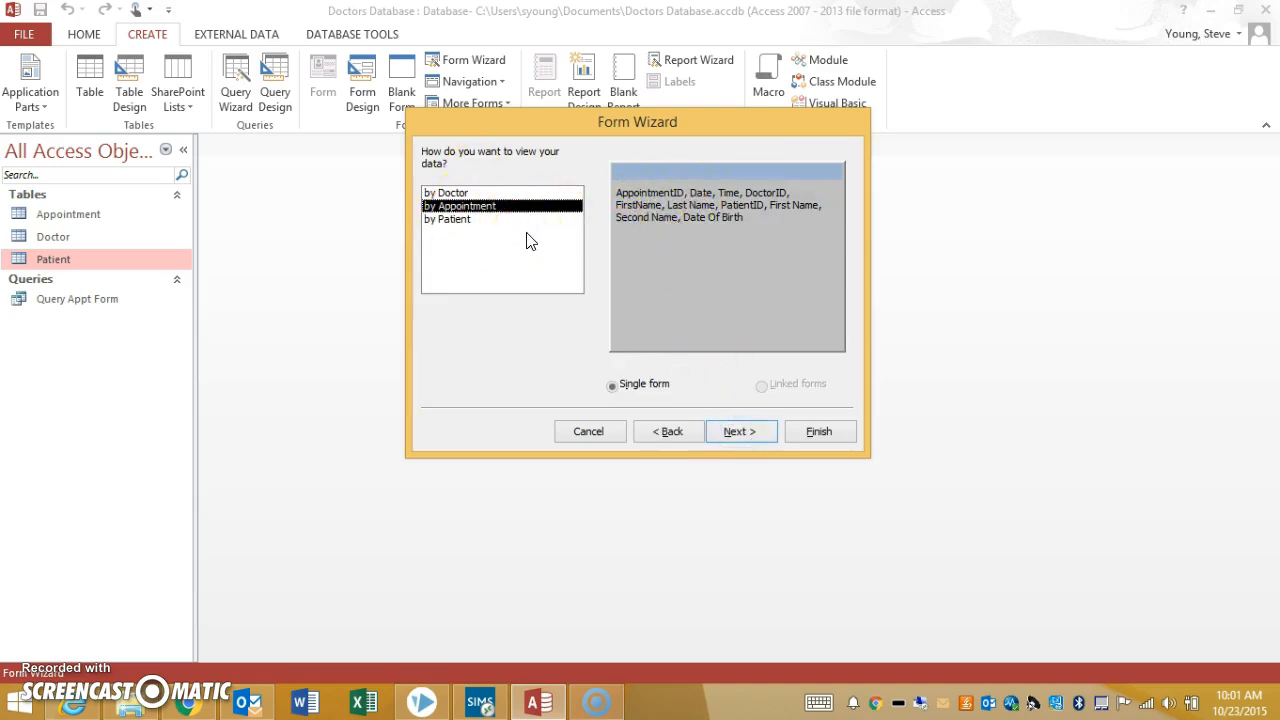
Preview the data view by Patient, then remove PatientID, First Name, Second Name and Date Of Birth from the form's selected fields
left_click(468, 220)
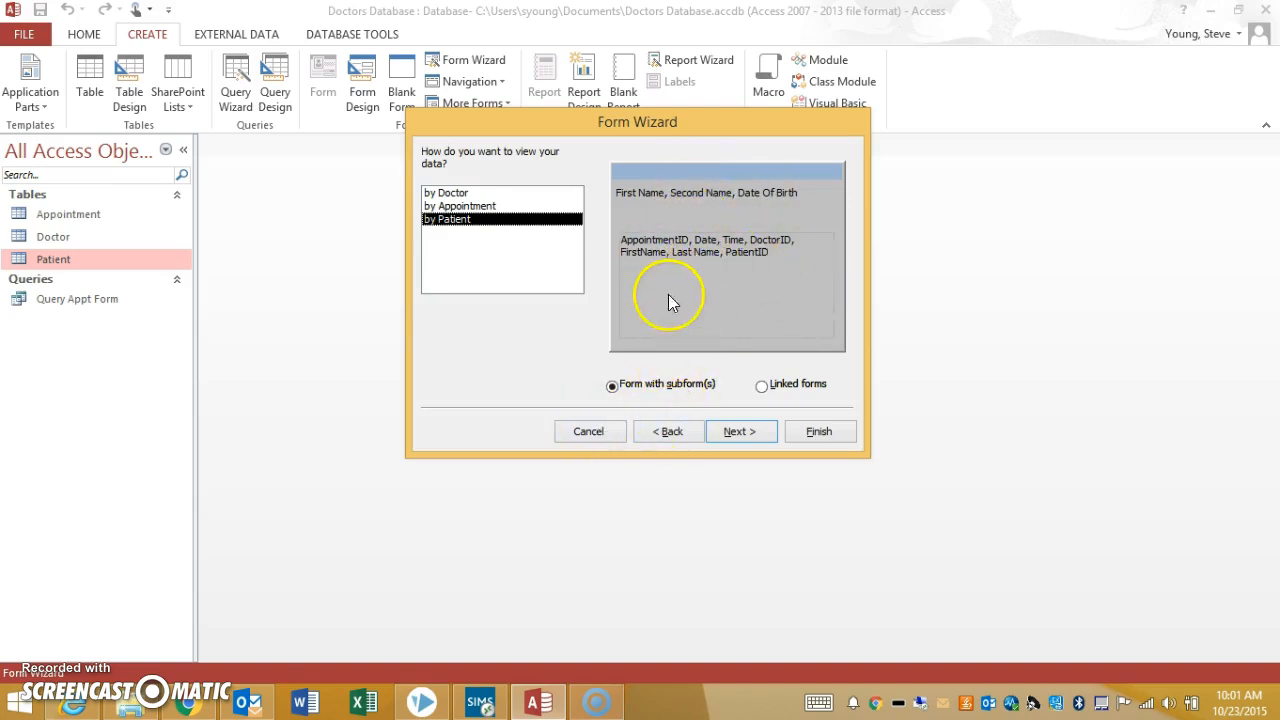
left_click(667, 431)
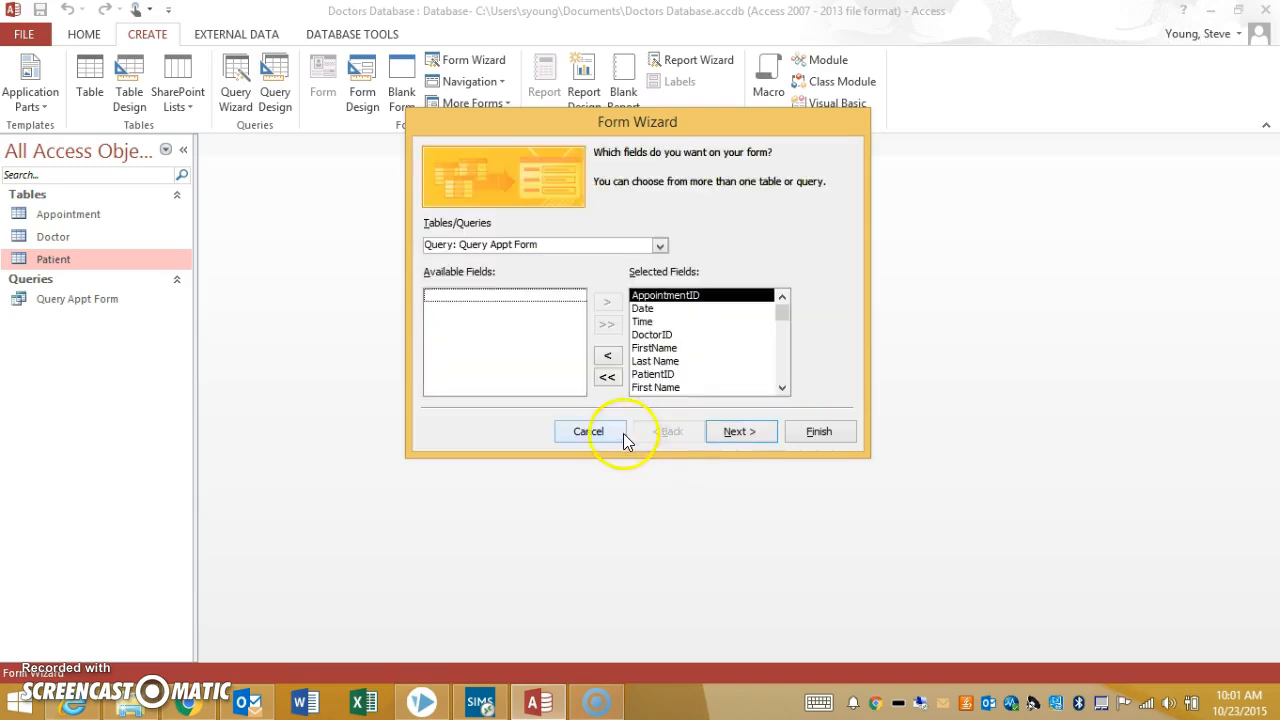
left_click(668, 375)
double_click(669, 376)
double_click(669, 376)
double_click(669, 376)
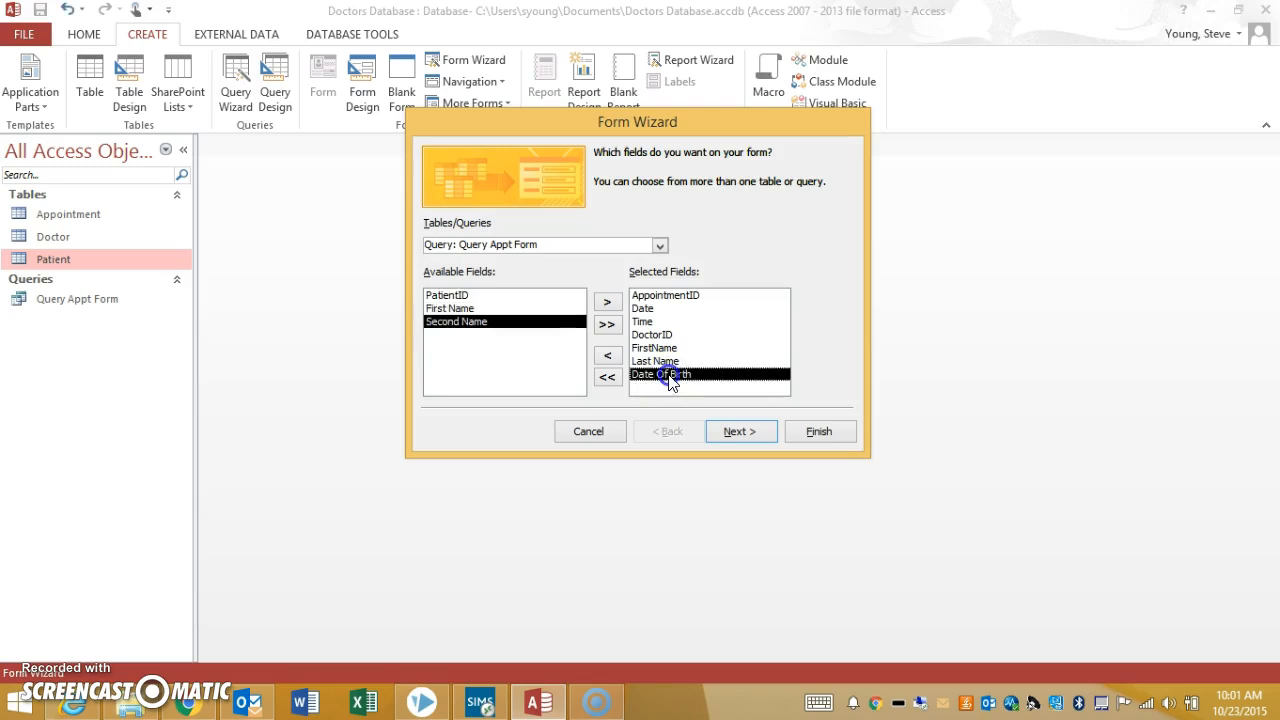
double_click(669, 376)
left_click(739, 431)
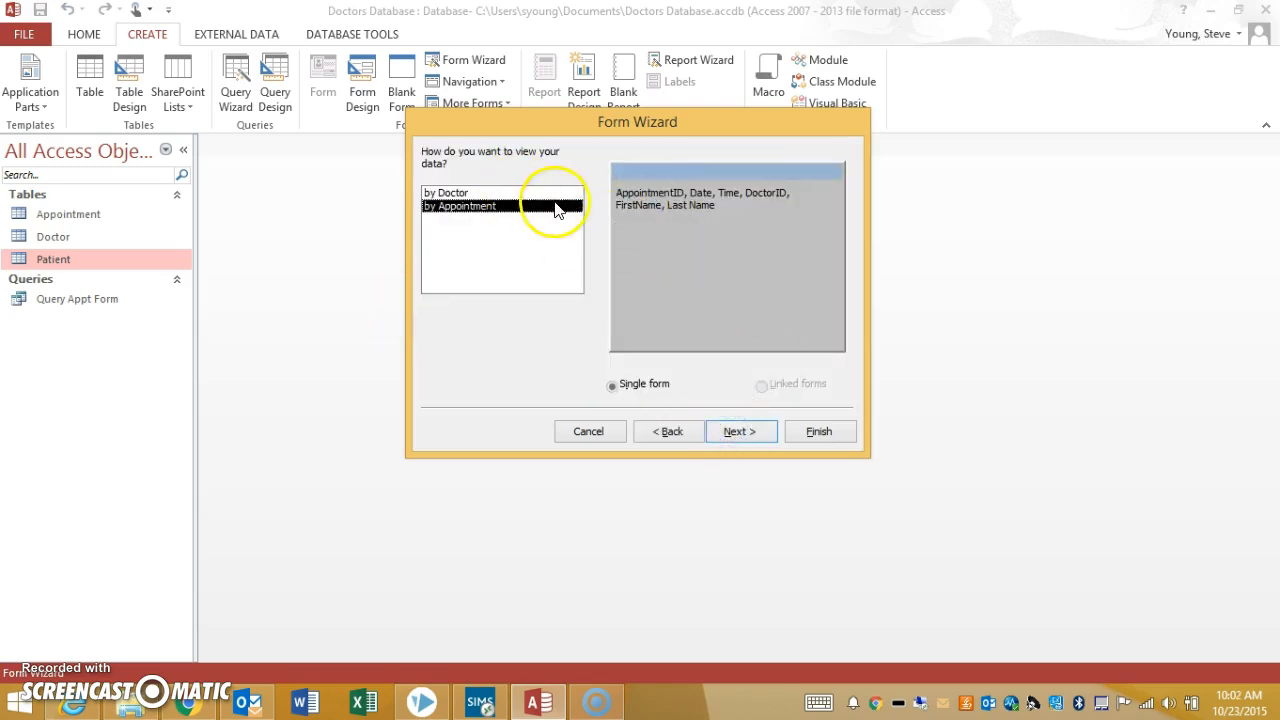
Add First Name, Second Name and Date Of Birth back to the form's selected fields and continue to the data view choice
left_click(665, 431)
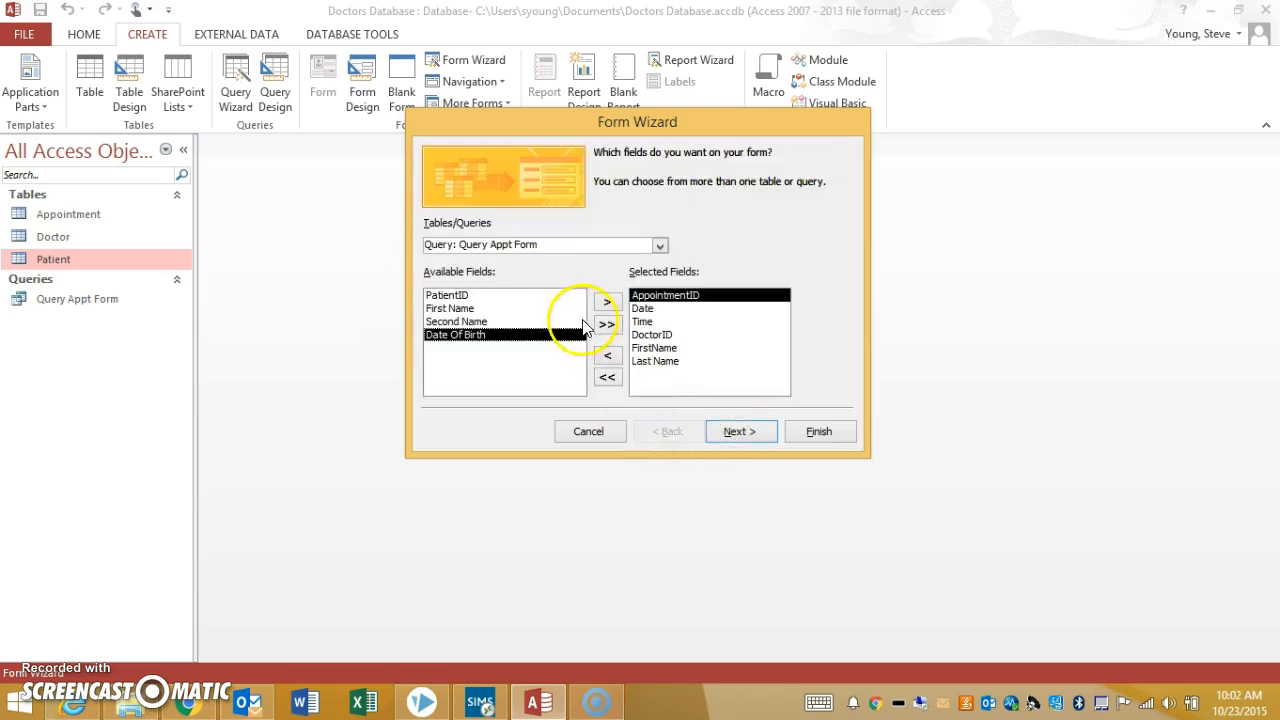
left_click(482, 309)
left_click(601, 300)
left_click(601, 300)
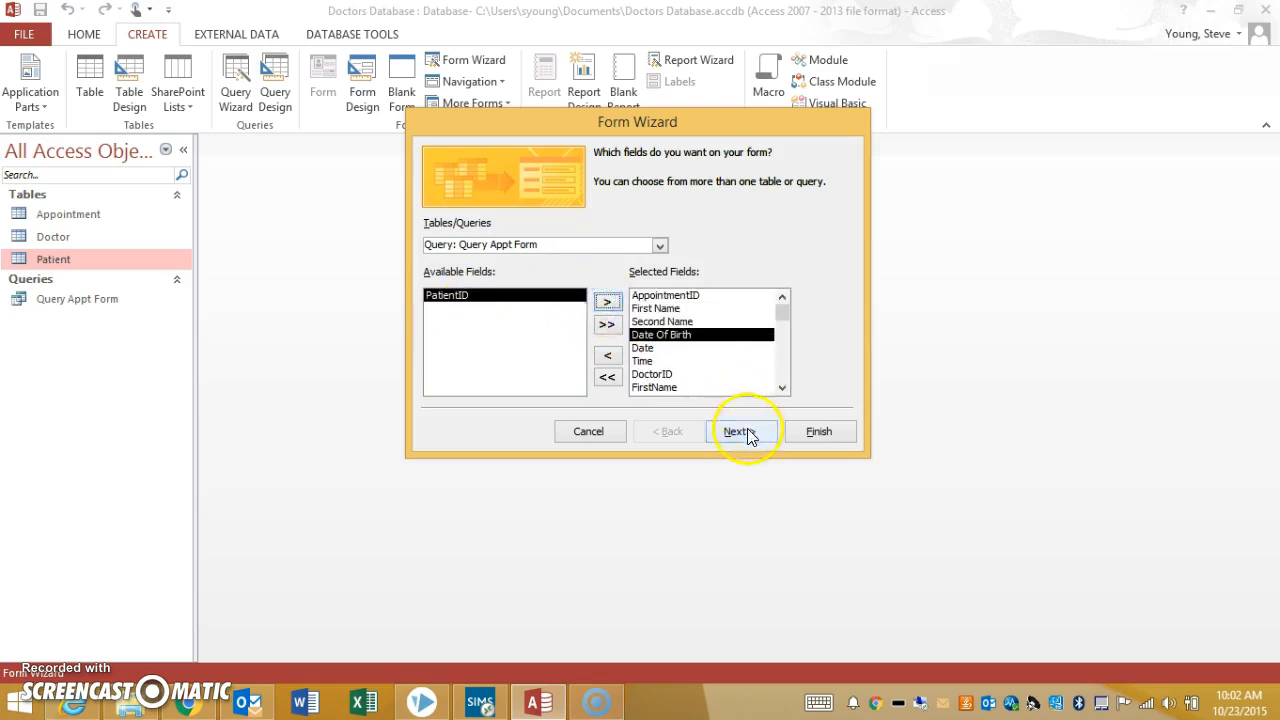
left_click(738, 431)
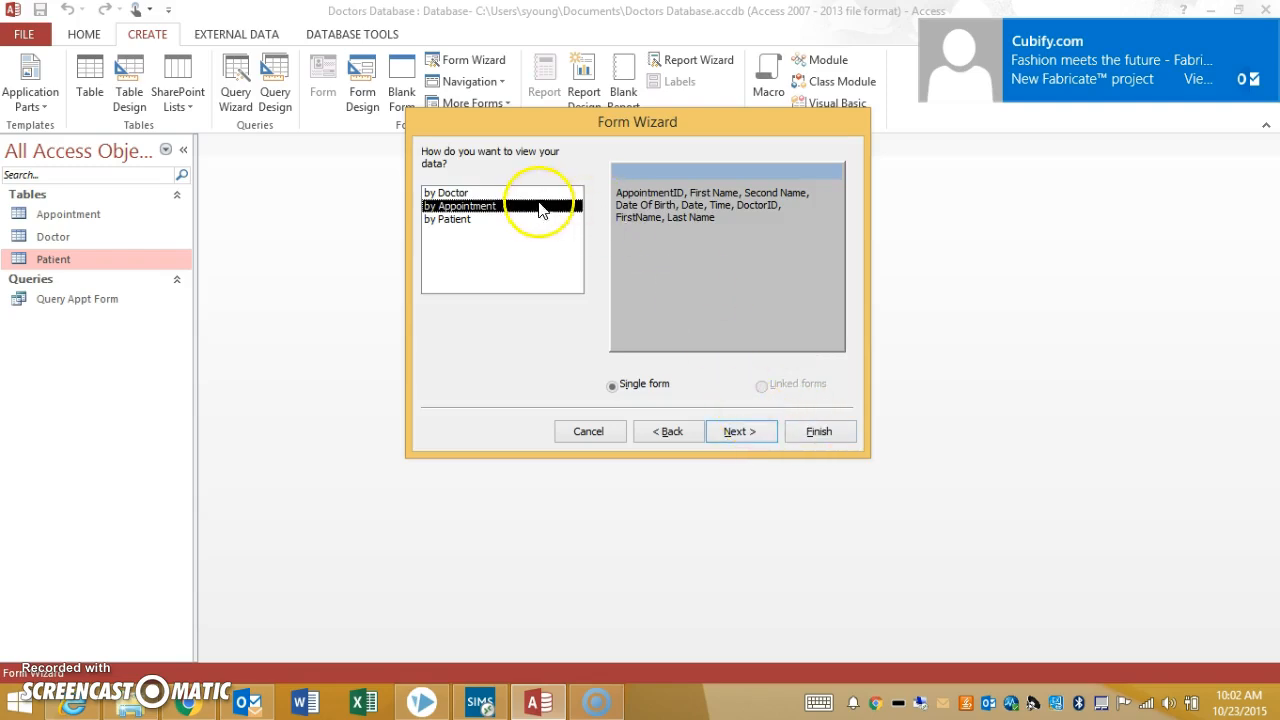
View the data by Patient as a form with a datasheet-layout subform, and finish the Form Wizard
left_click(462, 219)
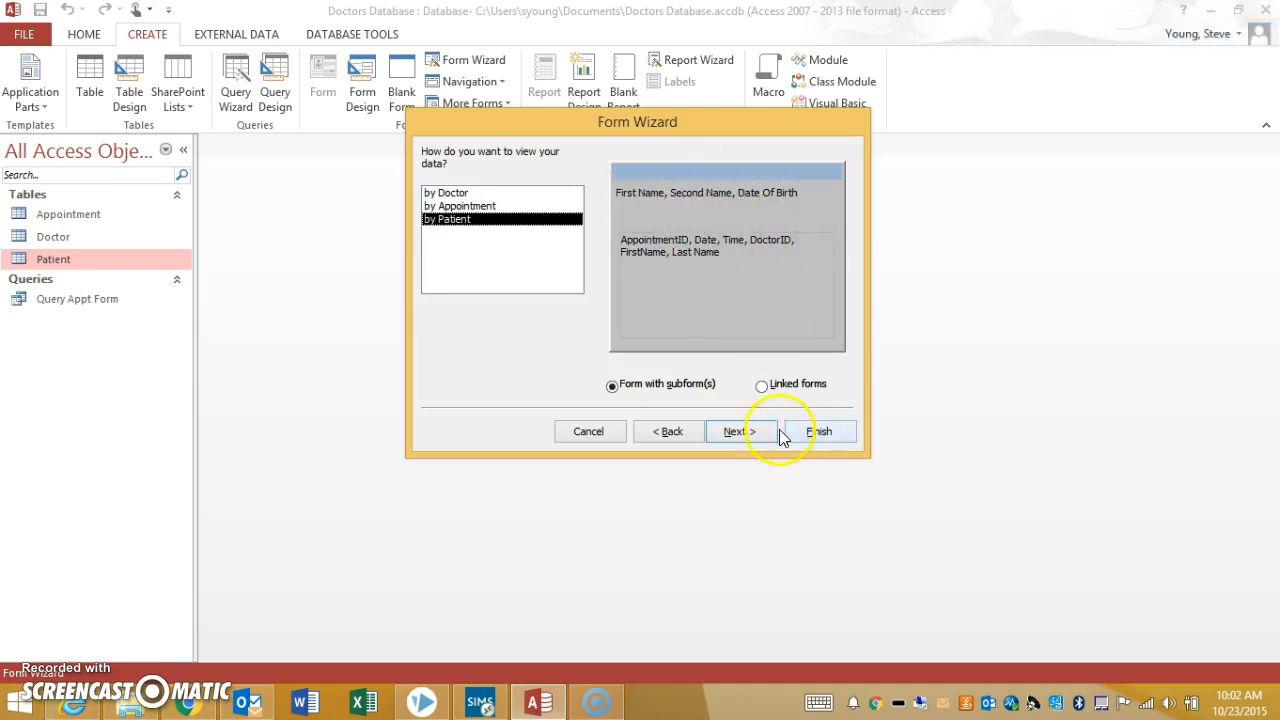
left_click(740, 431)
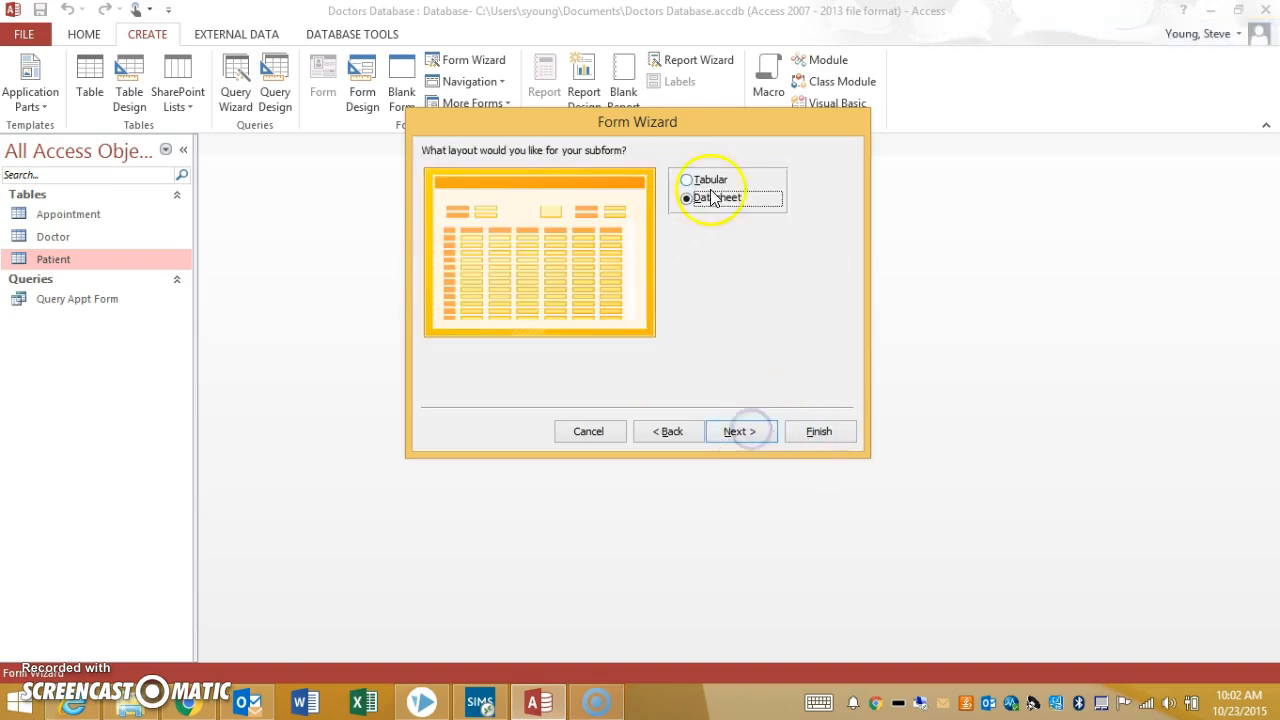
left_click(833, 429)
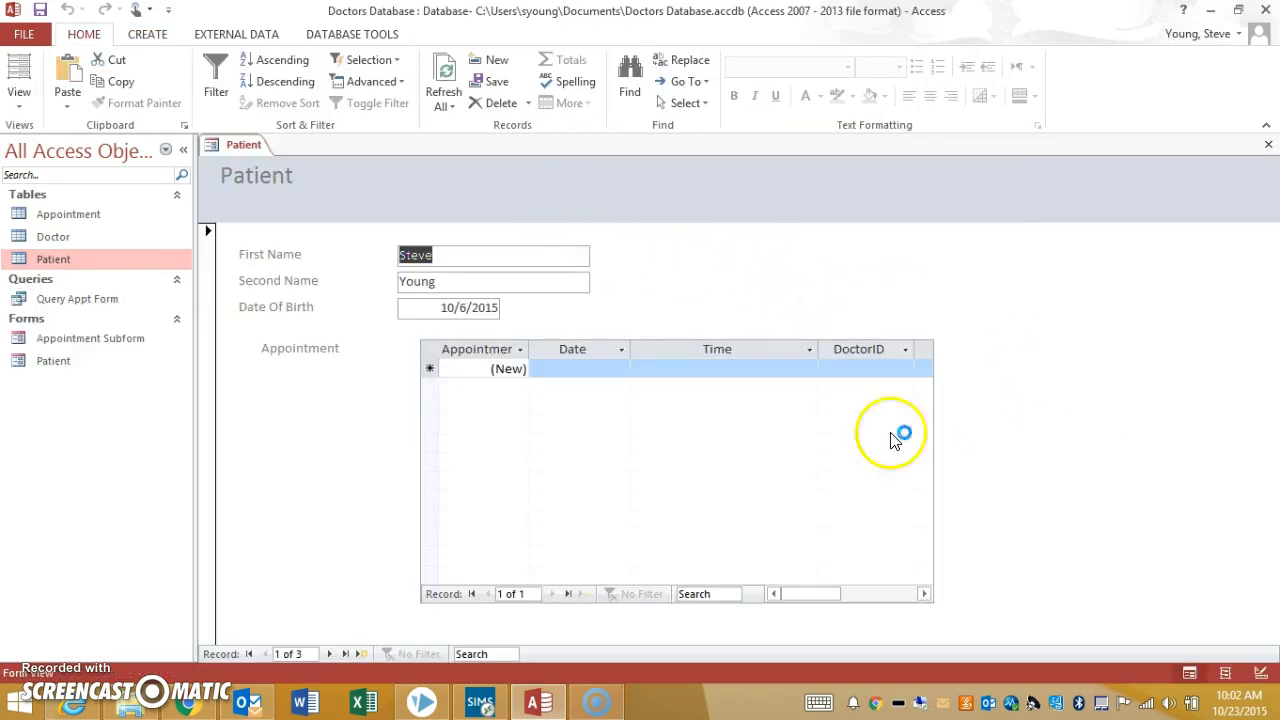
Browse the patient records in the new form and search for a patient by the start of the first name
left_click(329, 654)
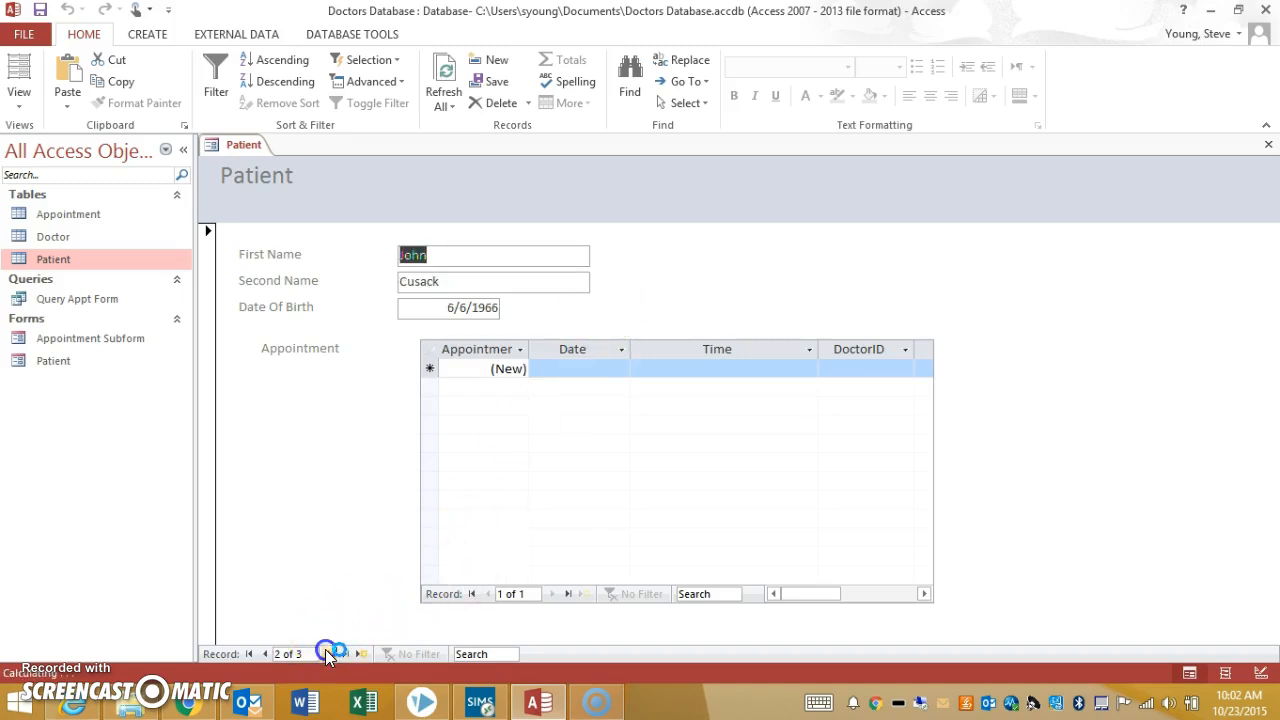
left_click(268, 656)
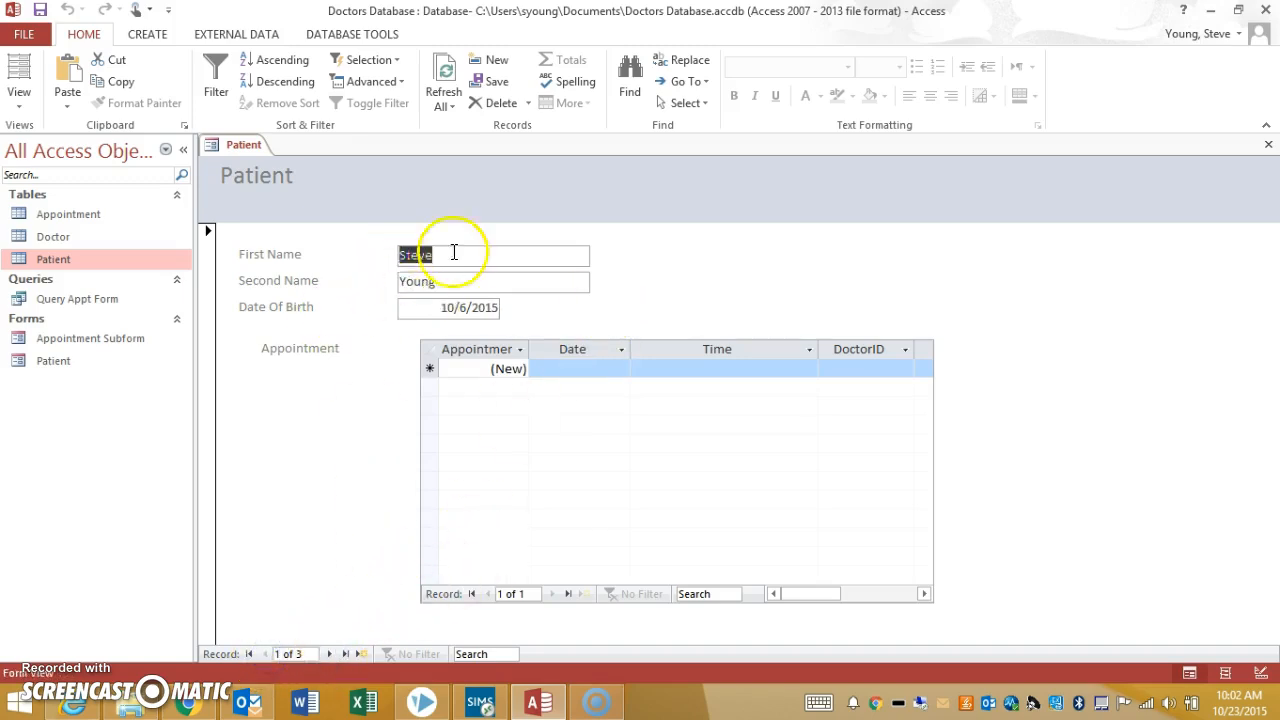
left_click(329, 654)
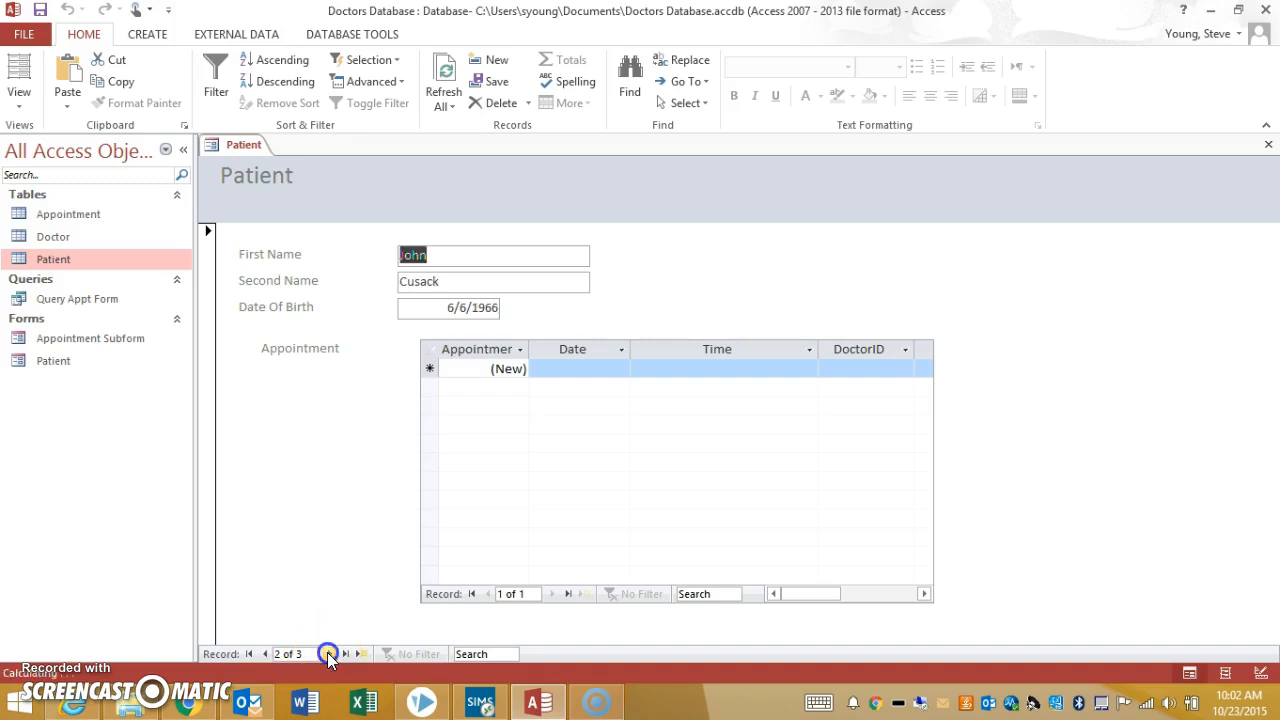
left_click(477, 653)
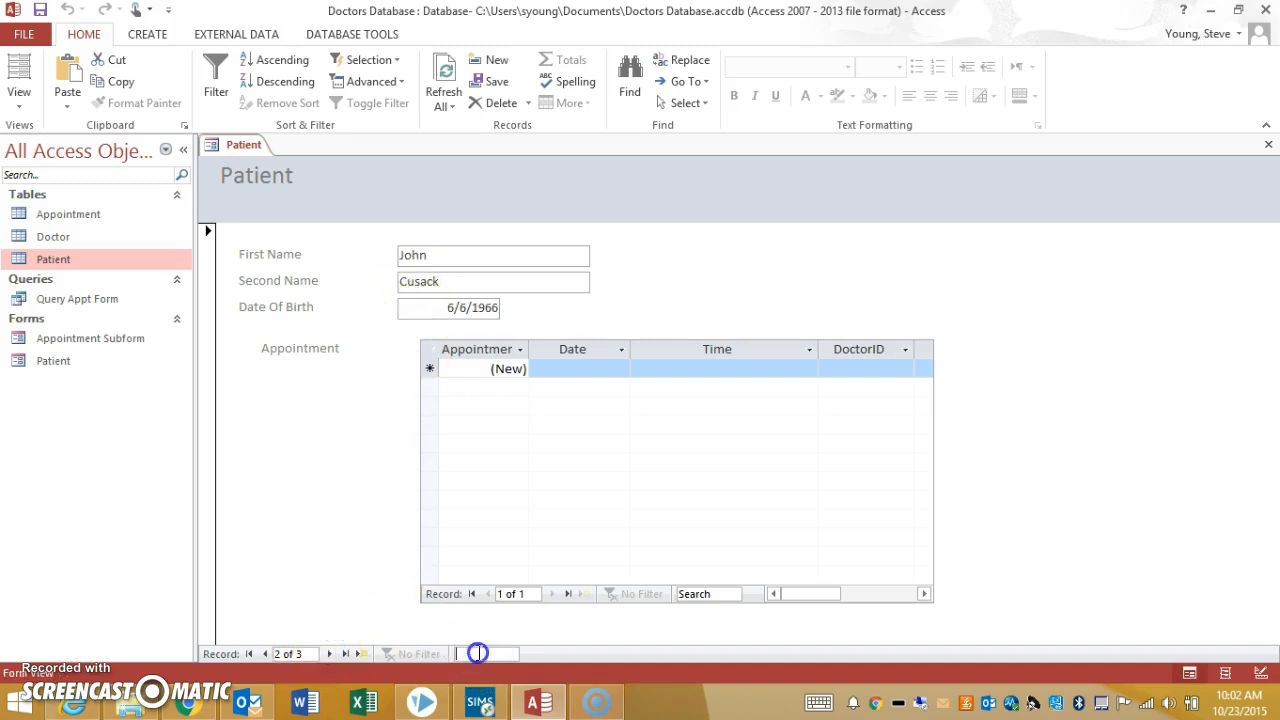
type("stev")
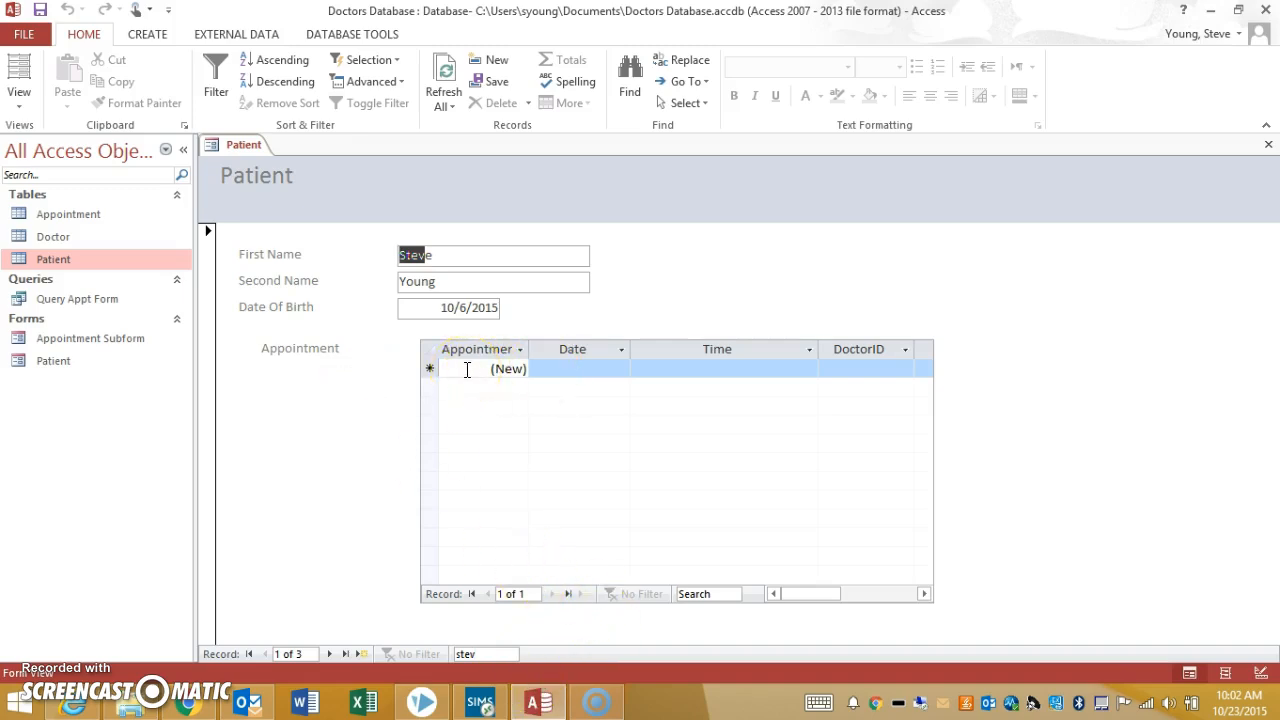
Add an appointment for this patient in the subform with the date 10/24/2015 and the time 8.45am
left_click(593, 372)
left_click(639, 368)
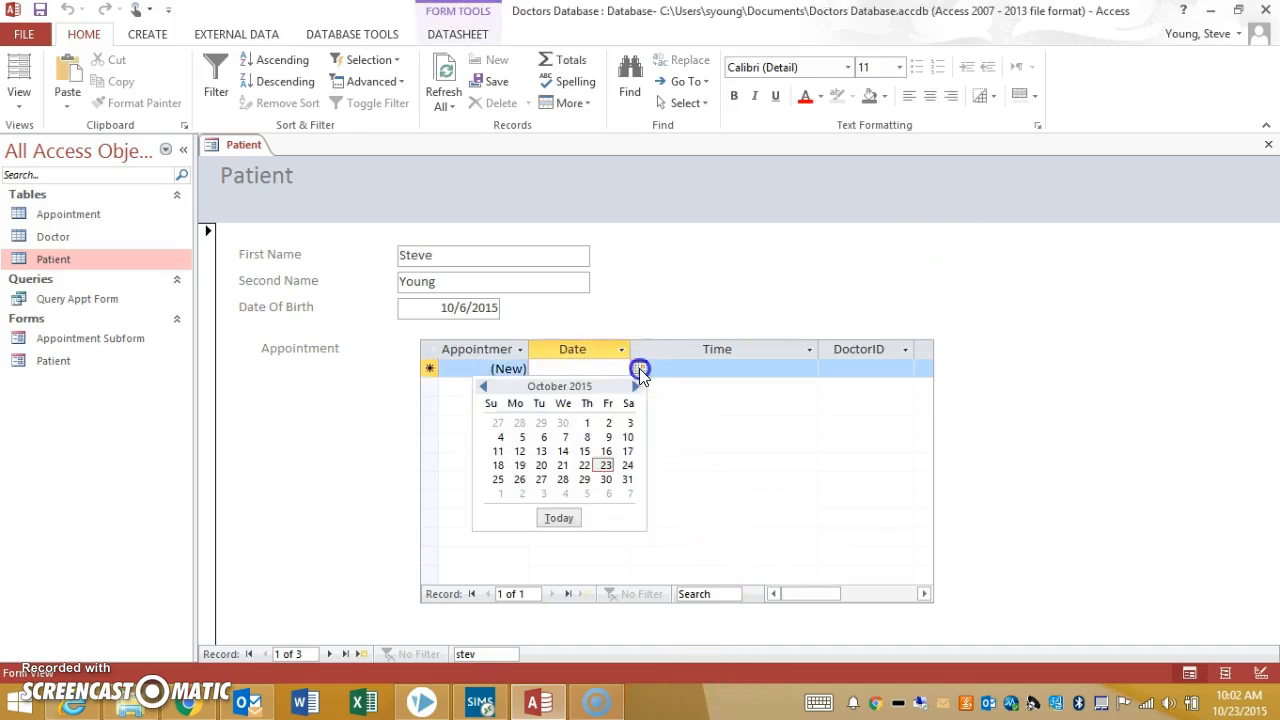
left_click(632, 466)
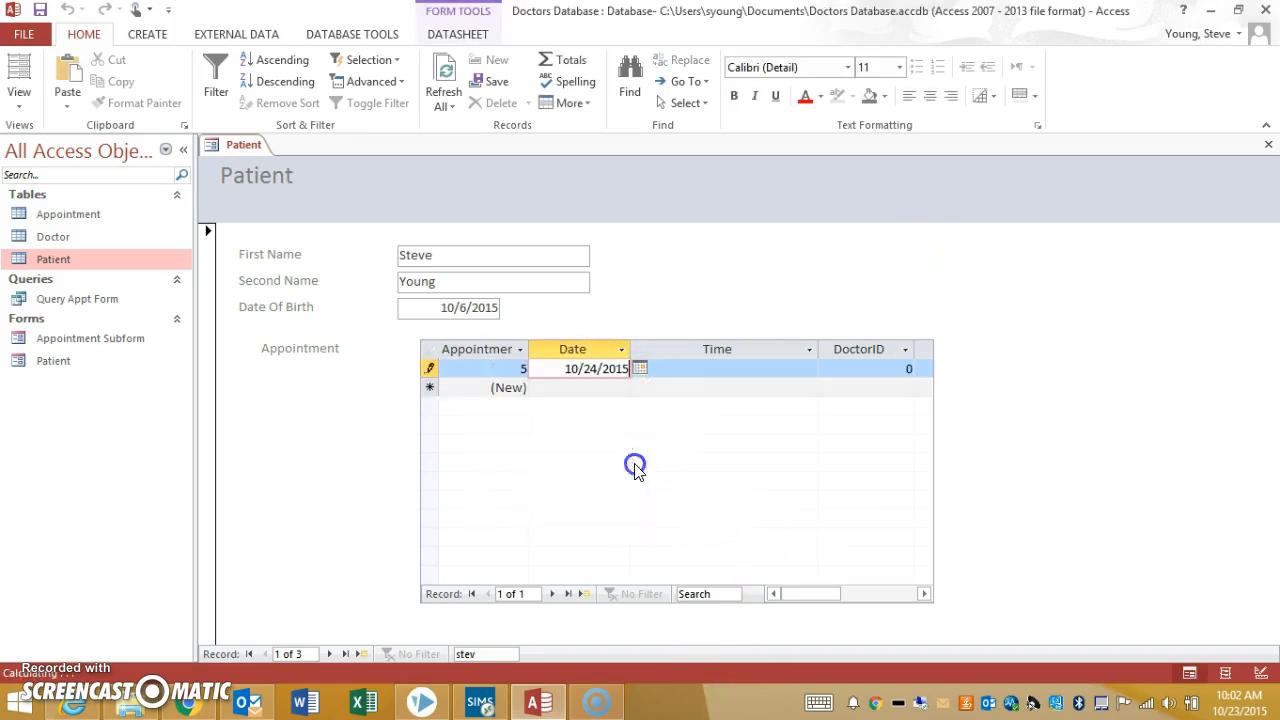
left_click(741, 371)
left_click(809, 372)
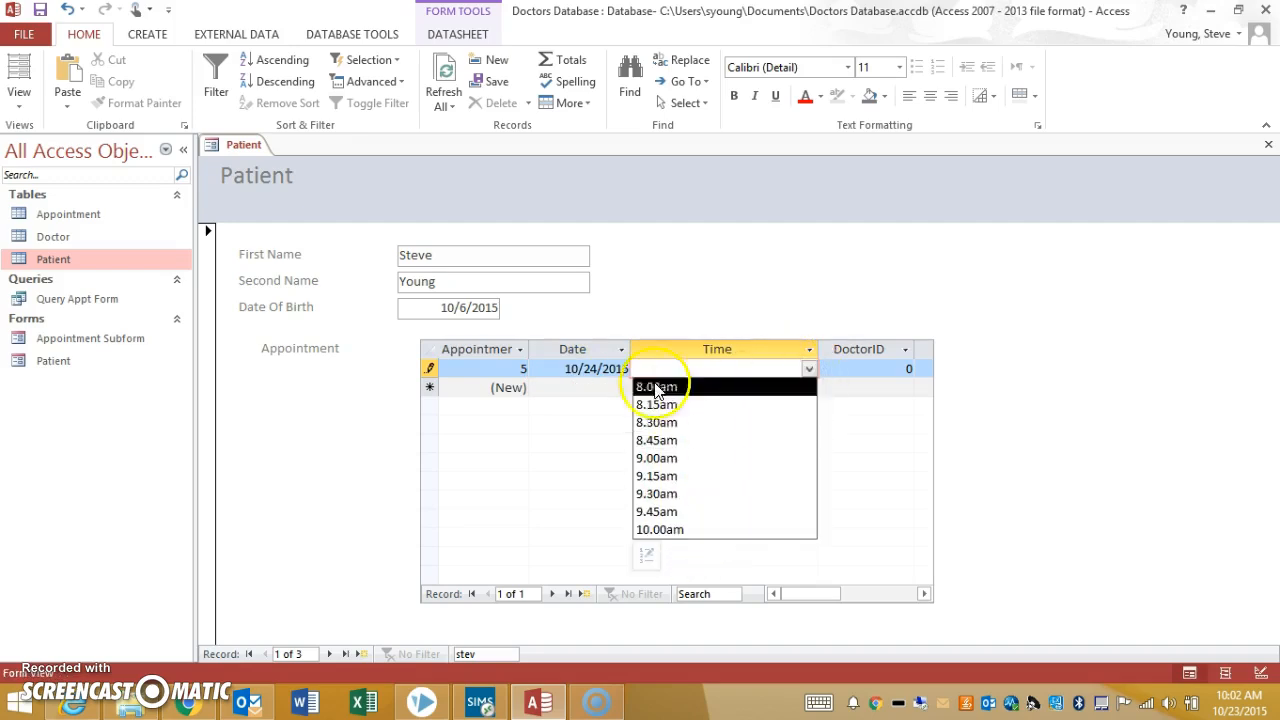
left_click(686, 441)
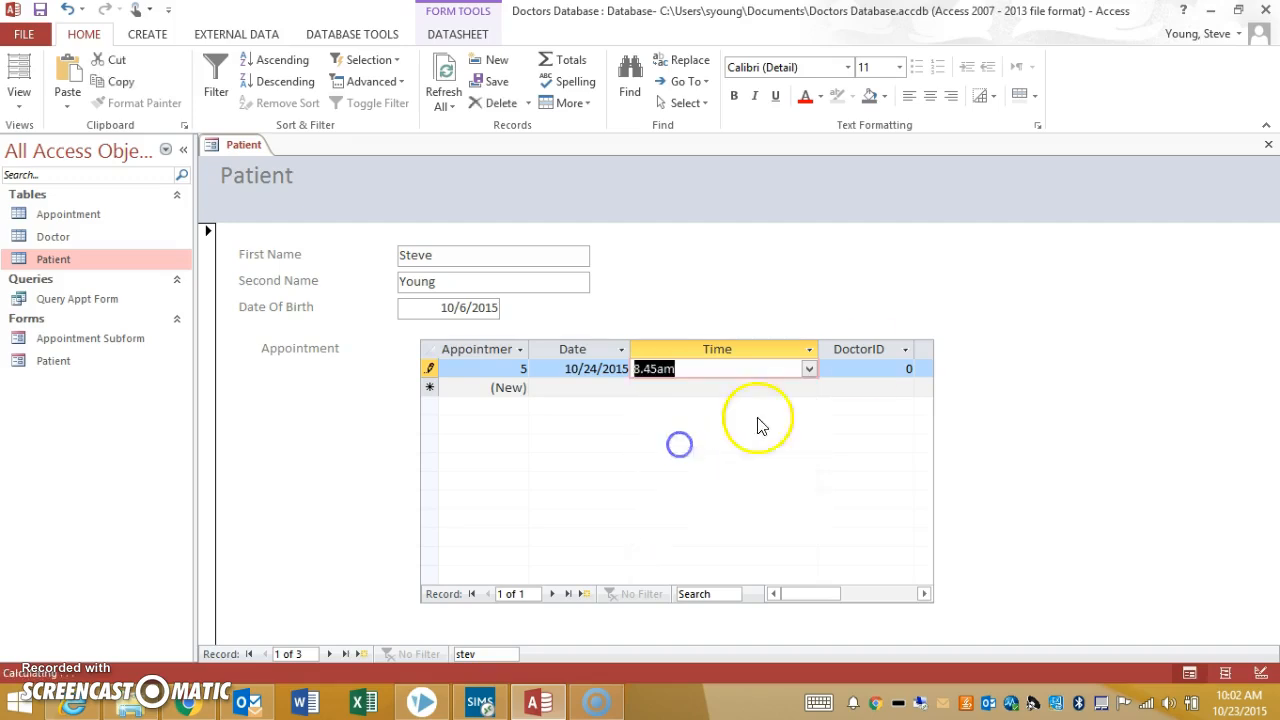
Set the new appointment's DoctorID to 3 so the doctor's name fields fill in
left_click(879, 369)
left_click_drag(832, 593, 871, 594)
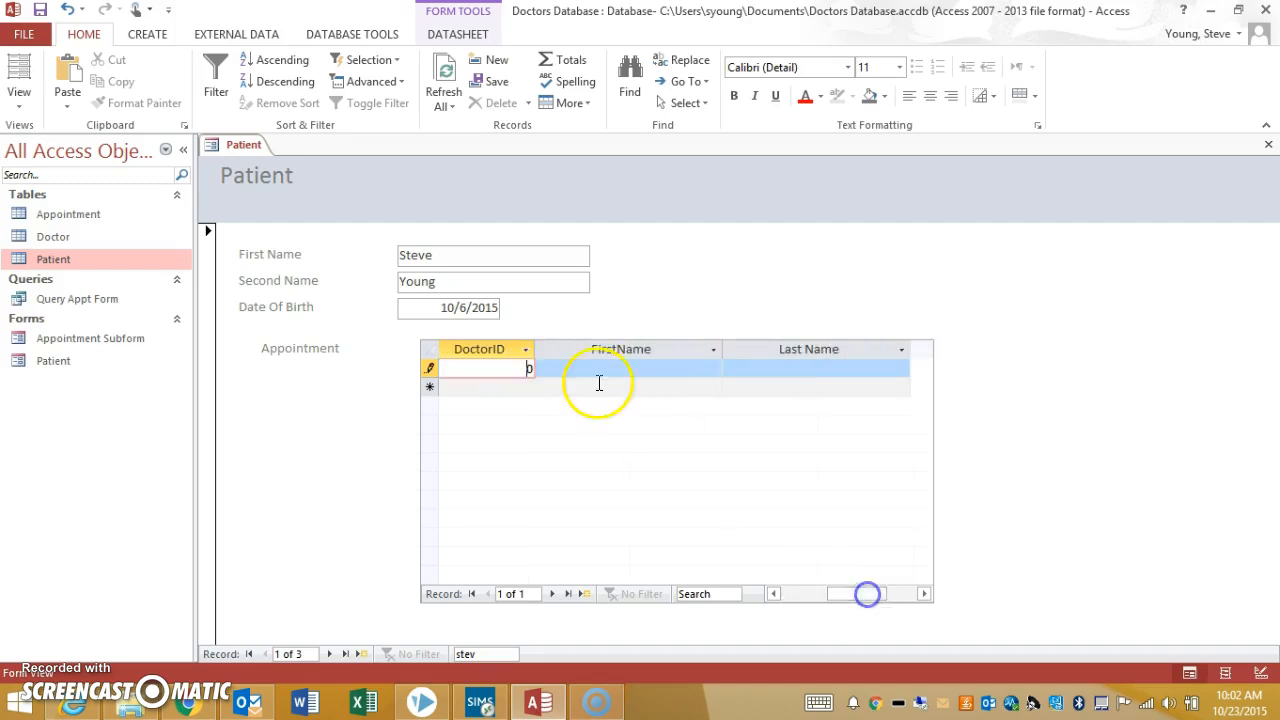
double_click(528, 368)
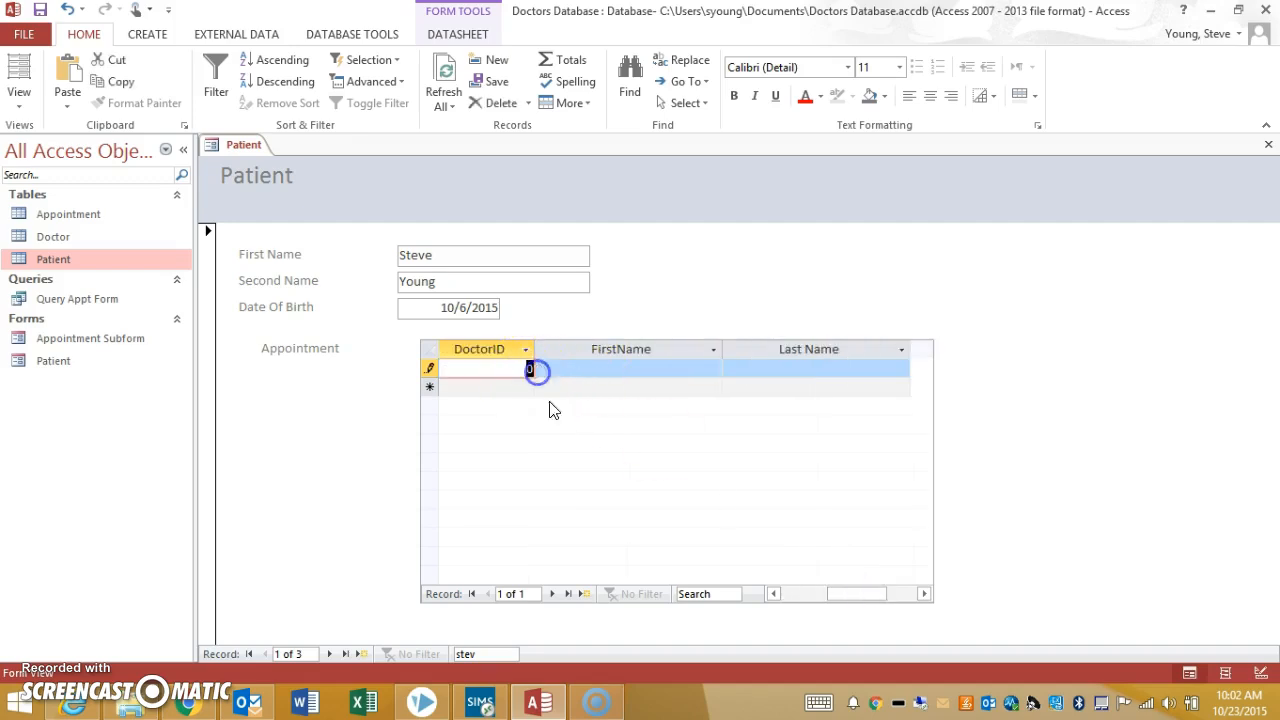
type("3")
left_click(645, 368)
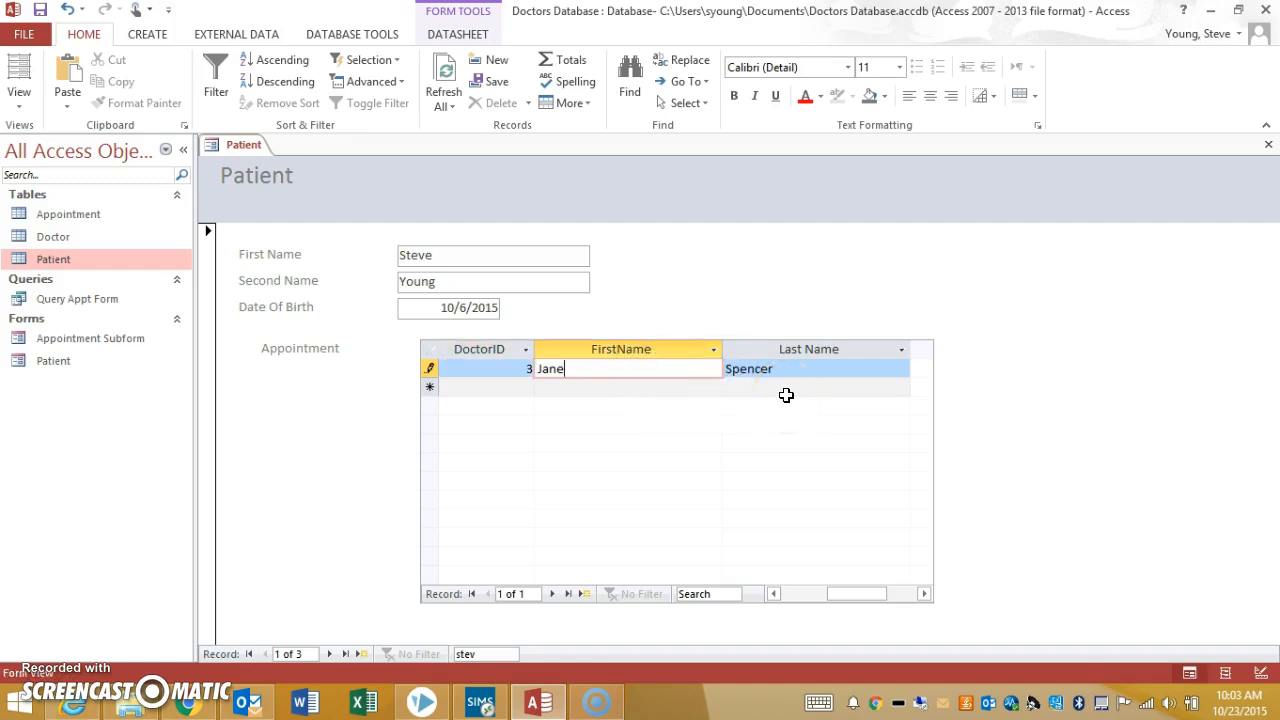
Step through the subform's appointment records to commit the new entry, and close the Patient form
left_click(568, 595)
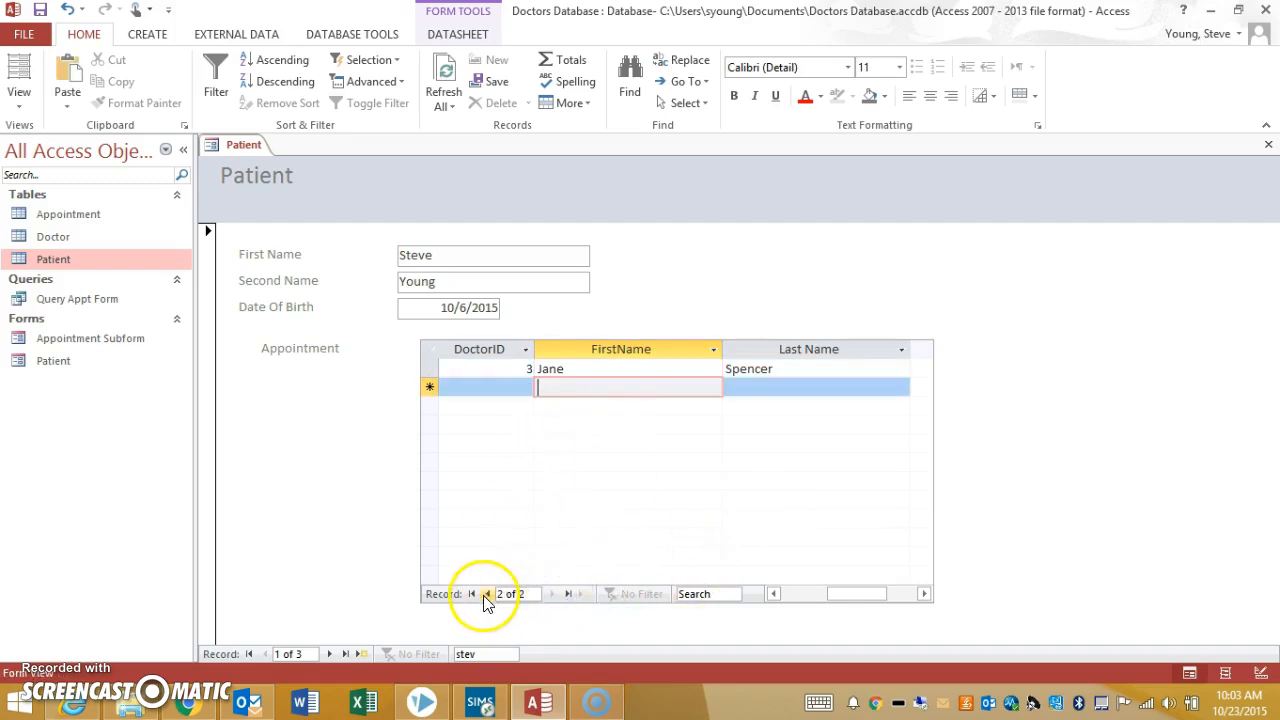
left_click(486, 595)
left_click(553, 594)
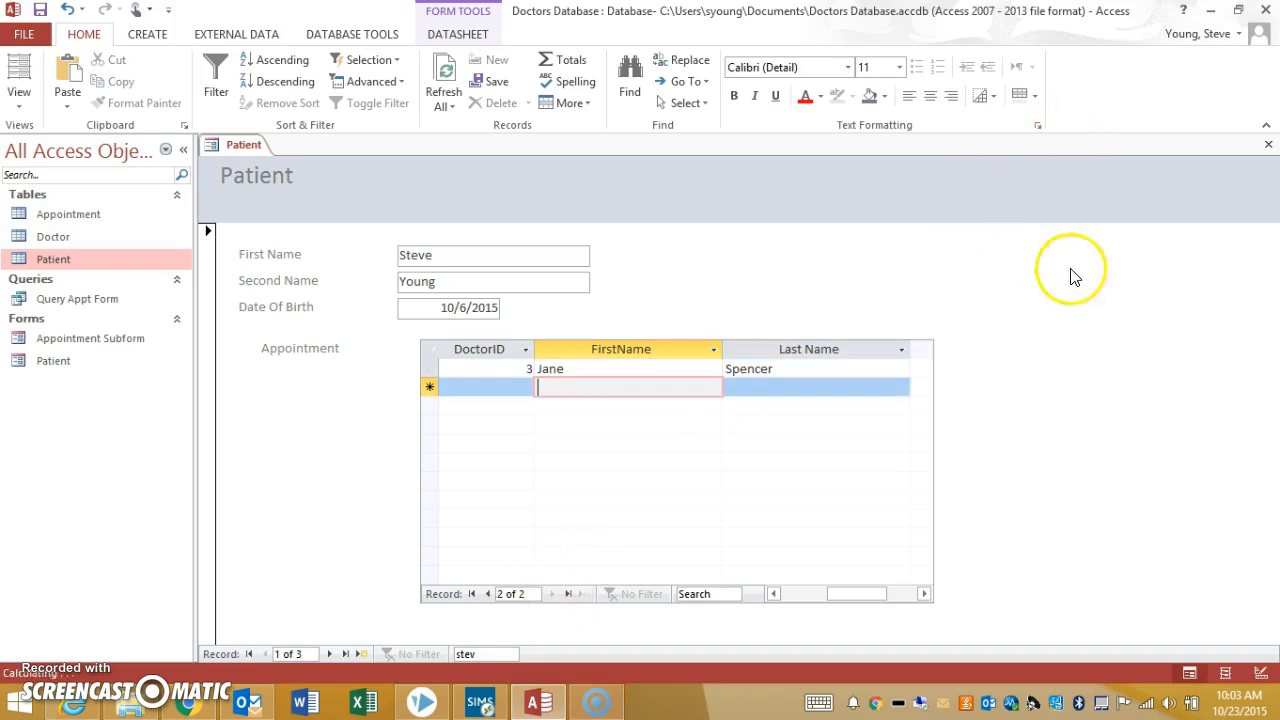
left_click(1051, 400)
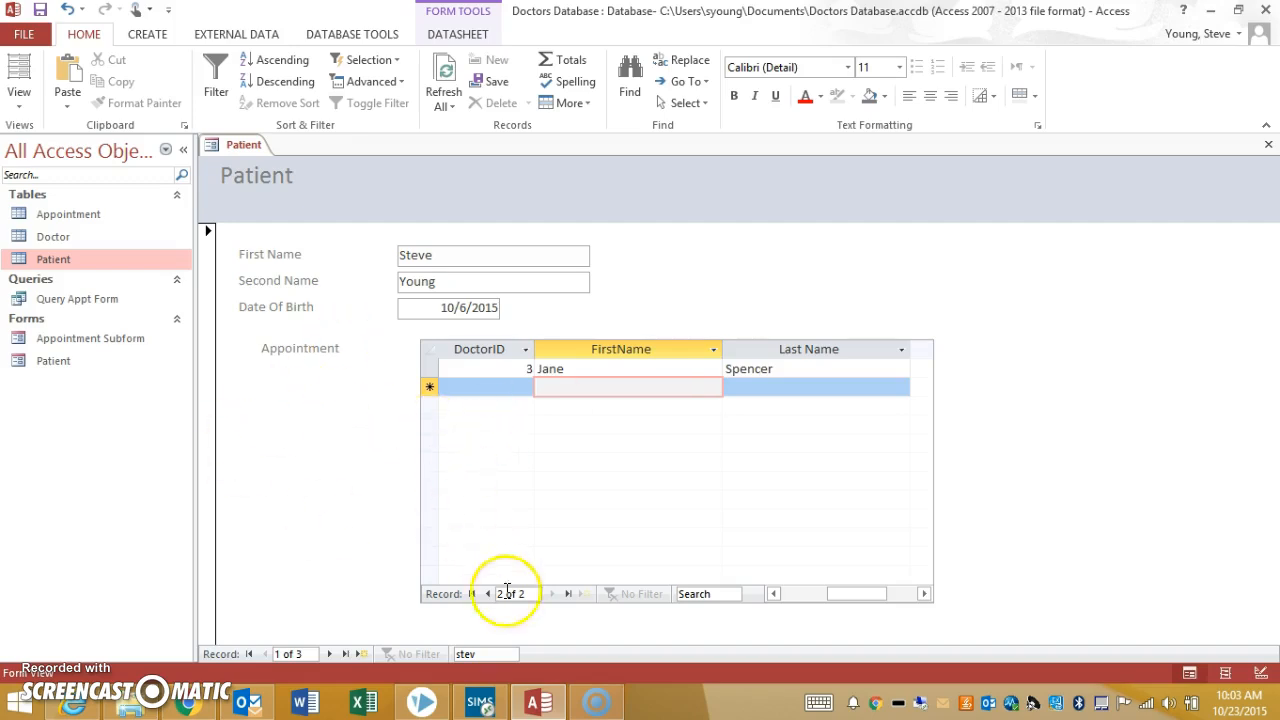
left_click(800, 594)
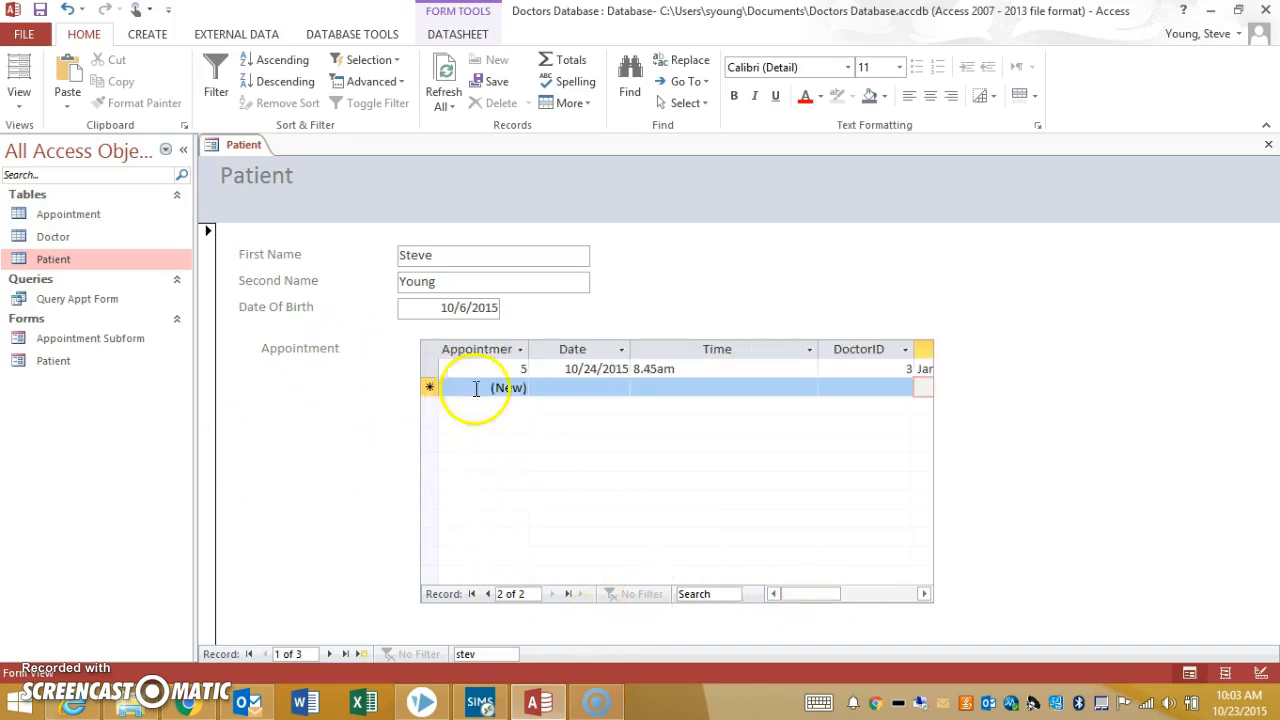
left_click(1268, 144)
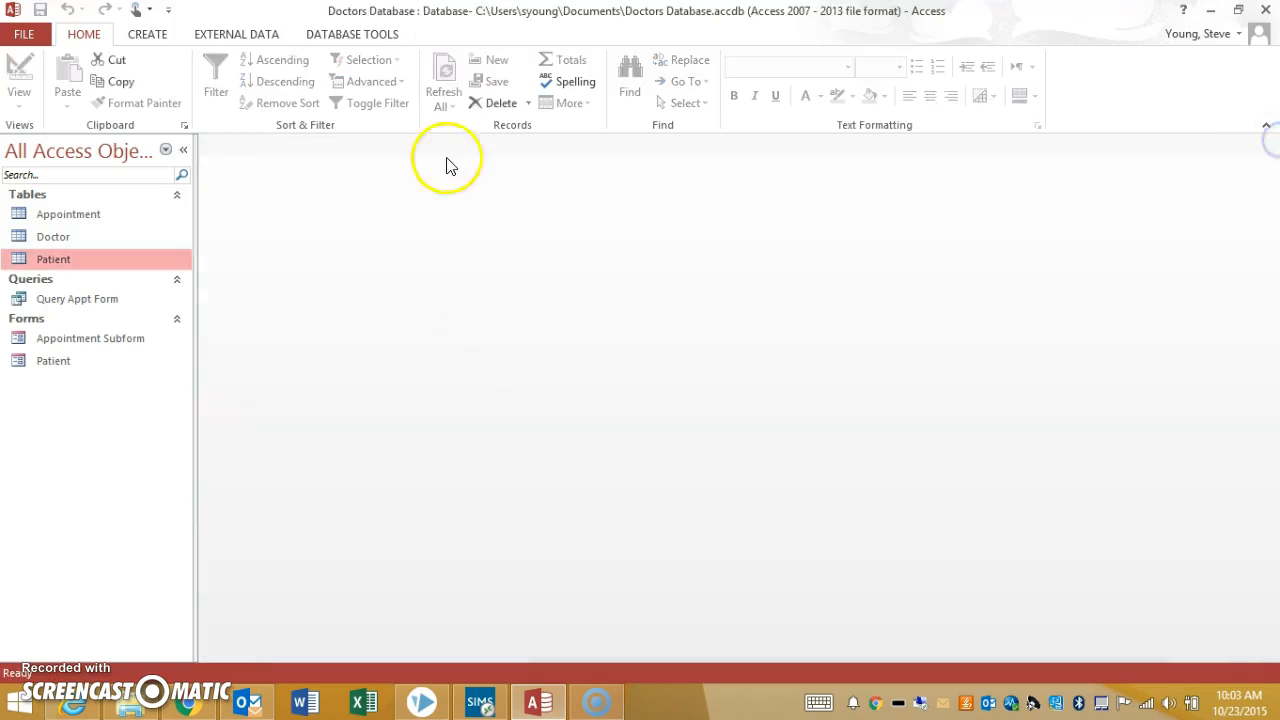